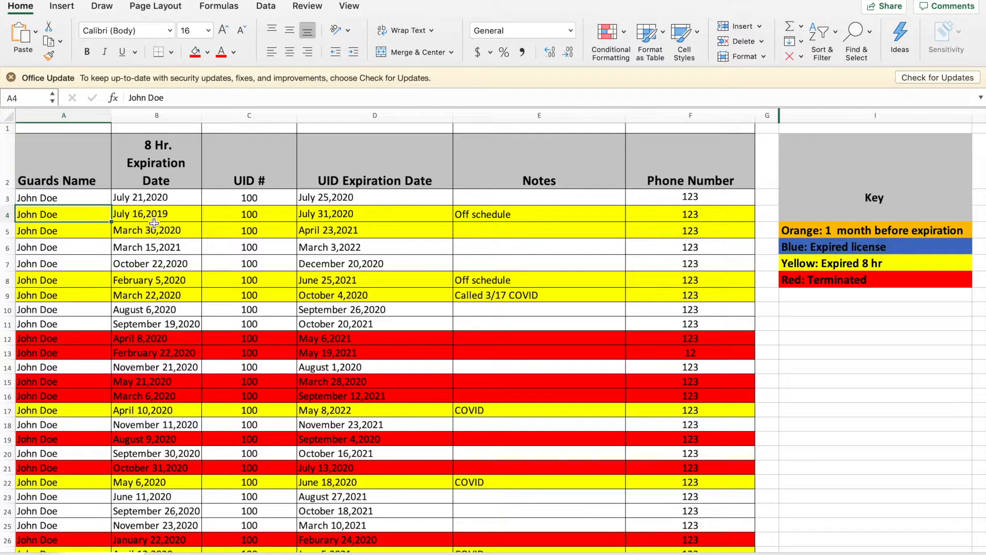
pyautogui.click(153, 216)
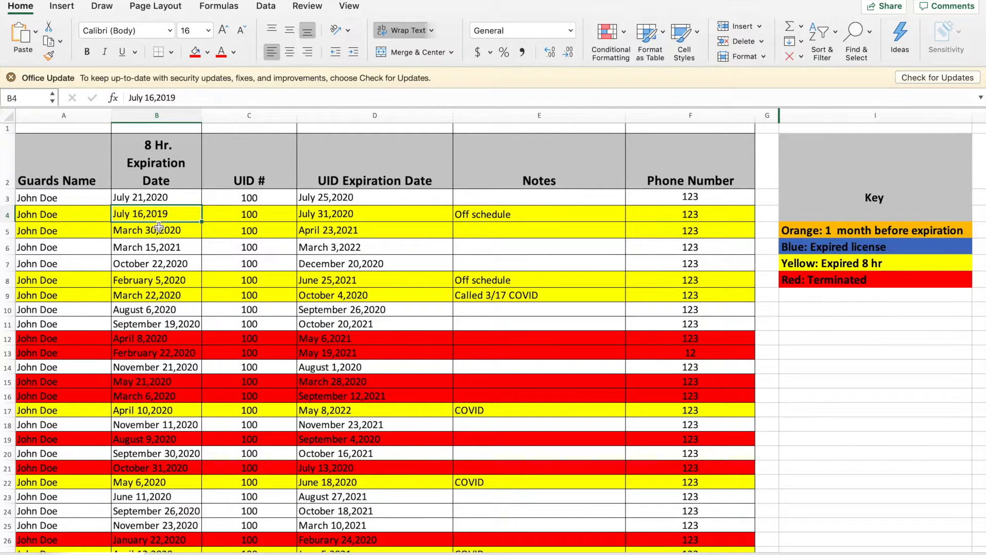
pyautogui.click(317, 219)
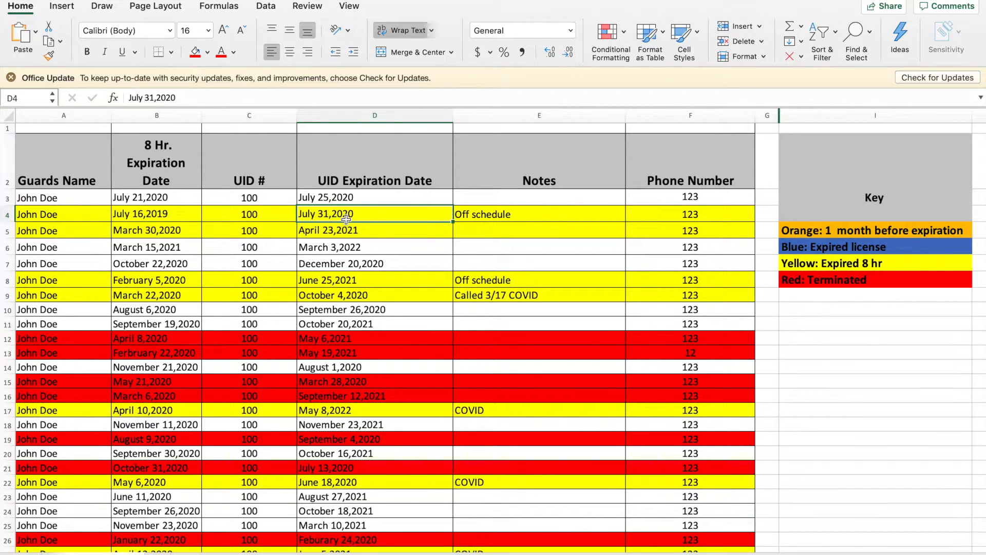
pyautogui.click(503, 219)
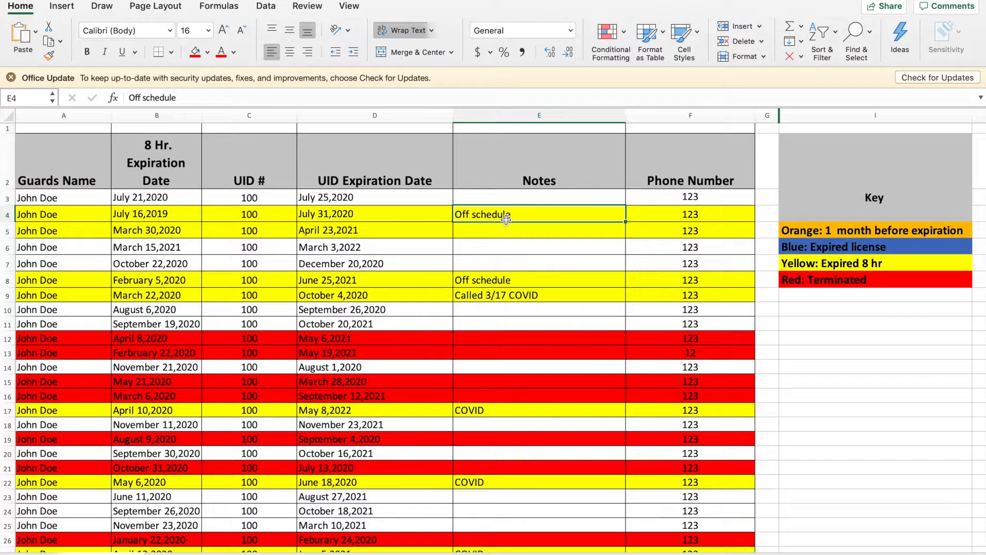
pyautogui.click(474, 232)
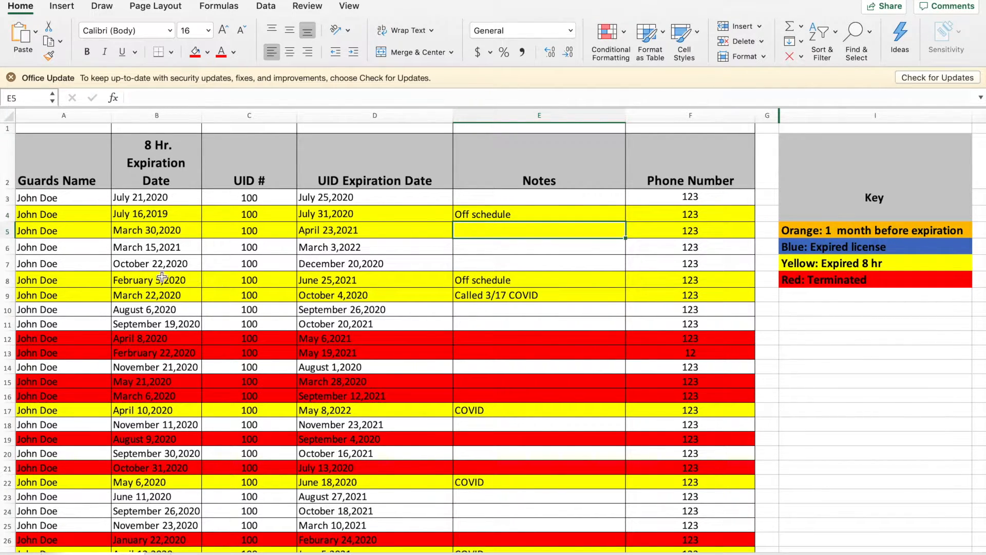
pyautogui.click(79, 280)
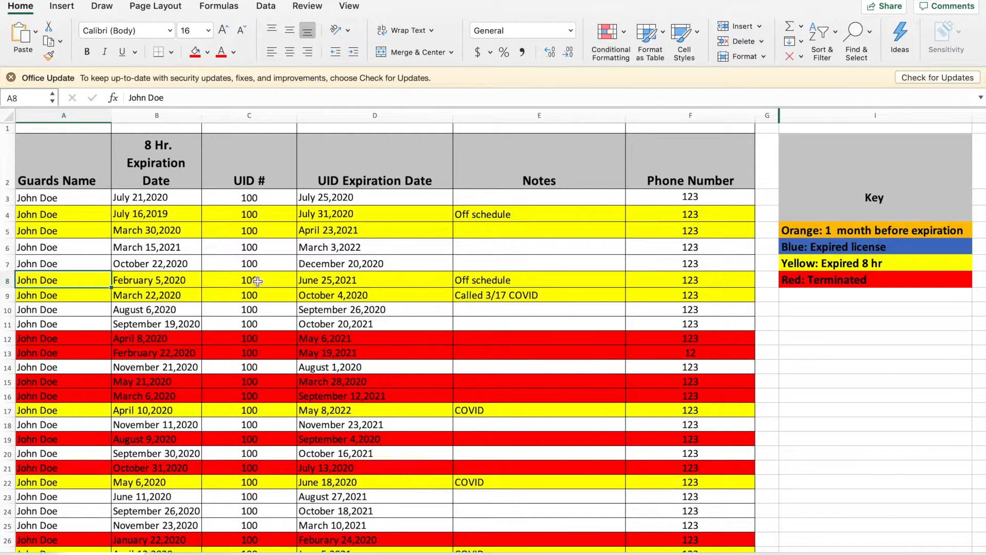
pyautogui.click(796, 401)
pyautogui.press('Down')
pyautogui.press('Down')
pyautogui.press('Down')
pyautogui.press('Down')
pyautogui.press('Down')
pyautogui.press('Down')
pyautogui.press('Down')
pyautogui.press('Down')
pyautogui.press('Down')
pyautogui.press('Down')
pyautogui.press('Down')
pyautogui.press('Down')
pyautogui.press('Down')
pyautogui.press('Down')
pyautogui.press('Down')
pyautogui.press('Down')
pyautogui.press('Down')
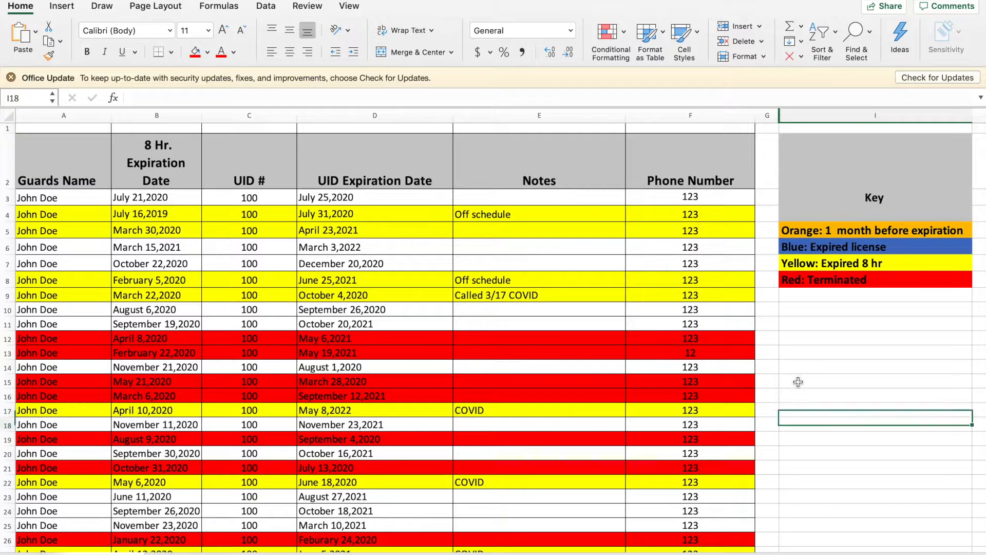
pyautogui.press('Down')
pyautogui.press('Down')
pyautogui.press('Down')
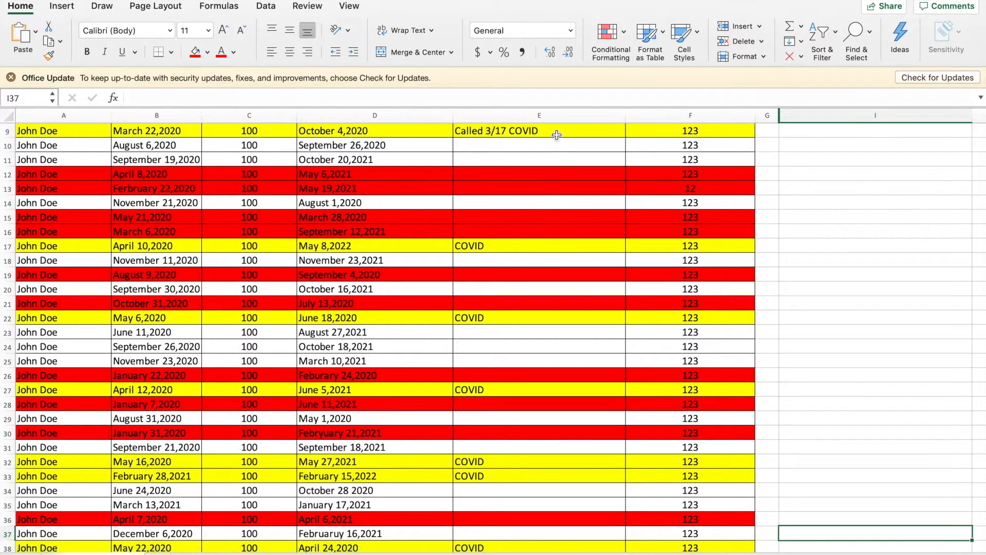
pyautogui.click(557, 134)
pyautogui.click(516, 242)
pyautogui.click(502, 321)
pyautogui.click(508, 463)
pyautogui.click(506, 479)
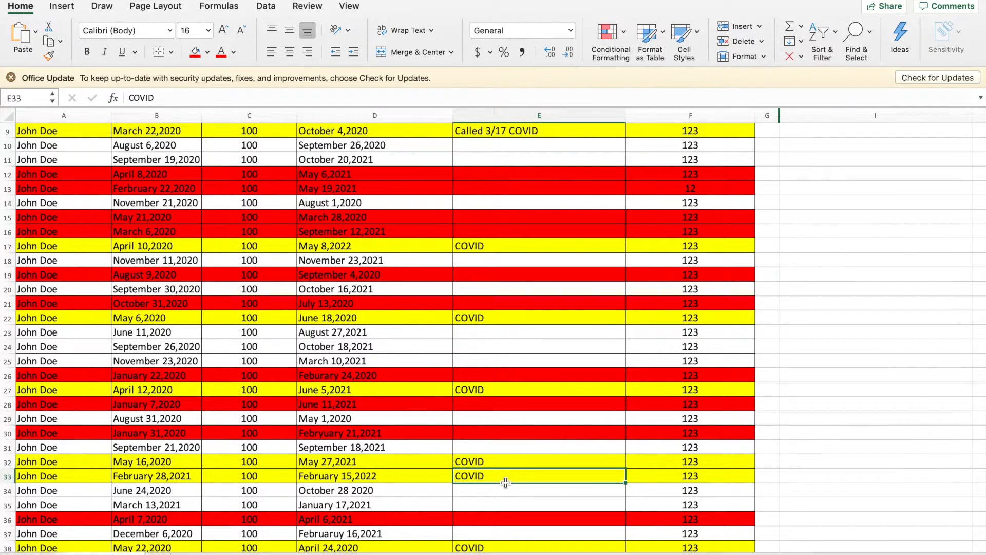
pyautogui.click(516, 547)
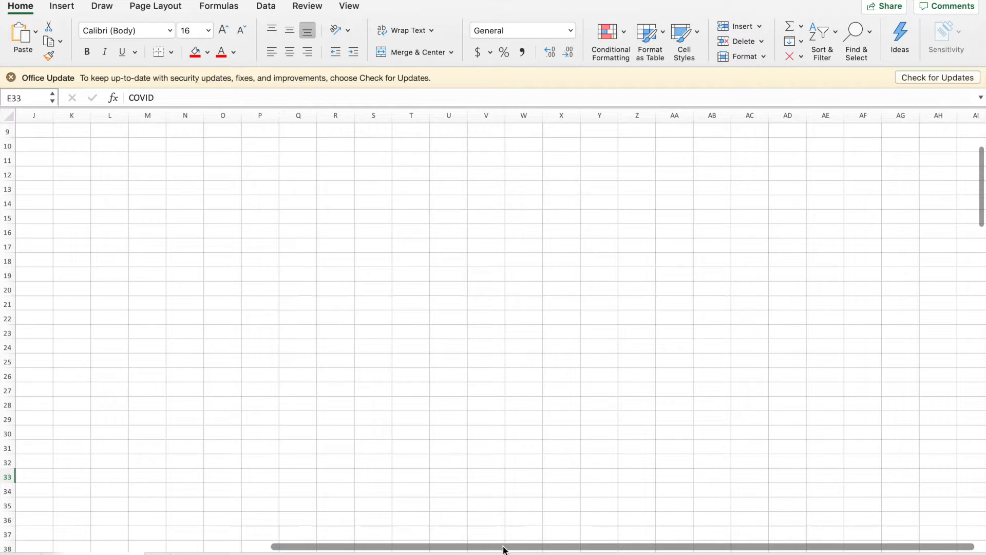
pyautogui.hscroll(-10, 502, 547)
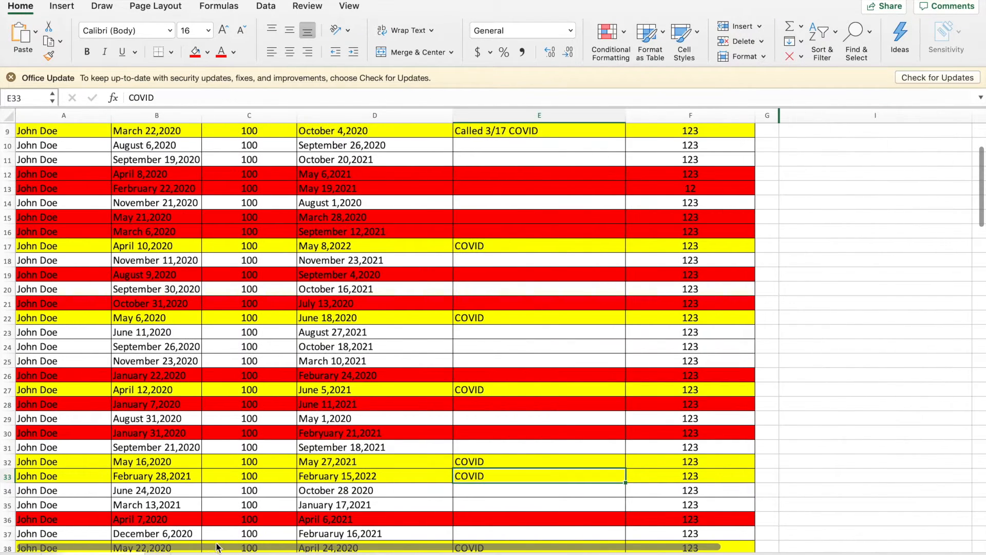
pyautogui.click(854, 336)
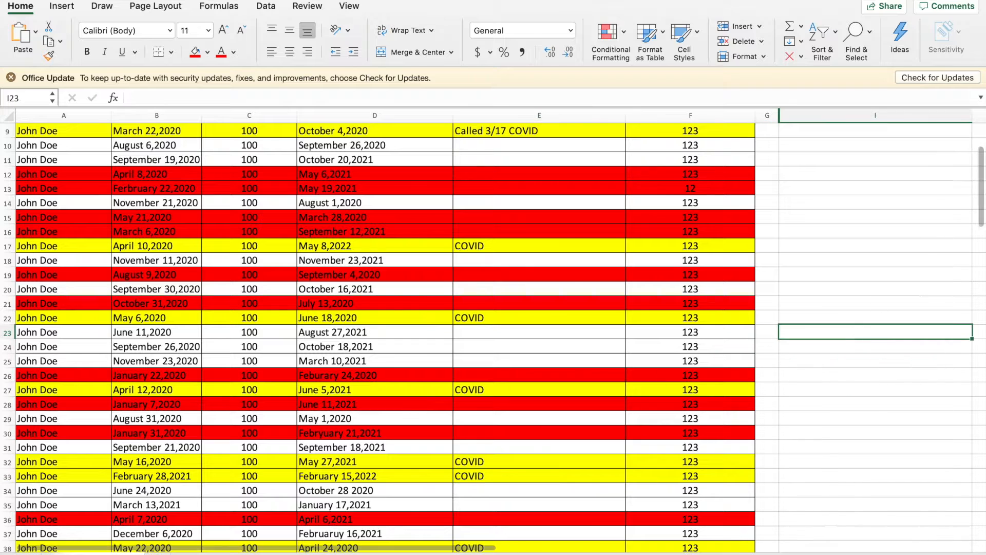
pyautogui.moveTo(982, 161); pyautogui.dragTo(985, 205)
pyautogui.click(580, 250)
pyautogui.click(572, 232)
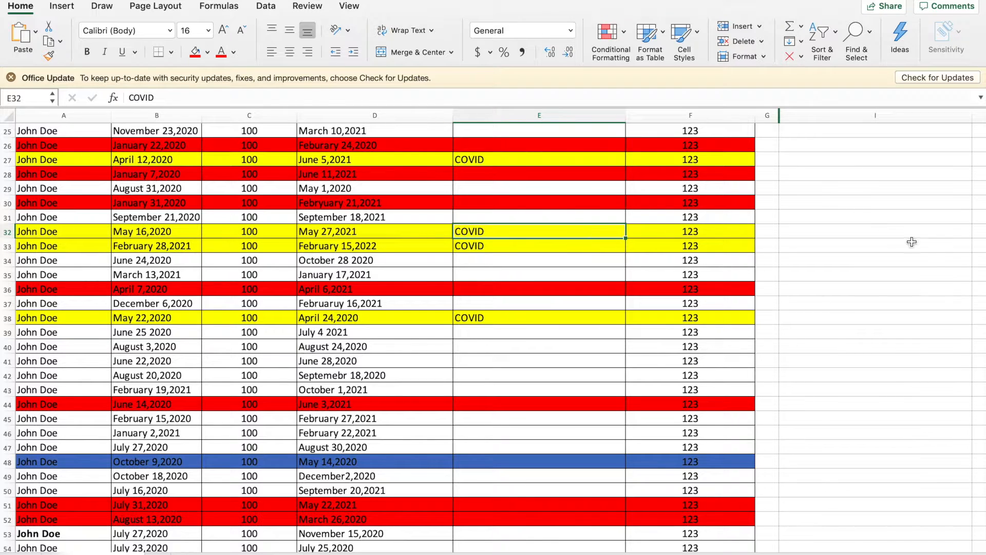
pyautogui.scroll(1, 983, 242)
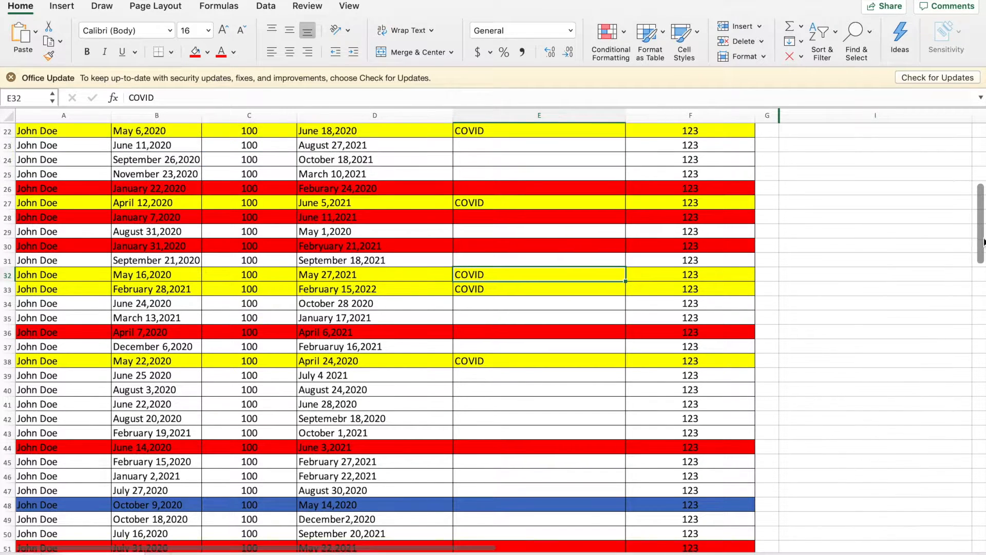
pyautogui.scroll(-5, 983, 241)
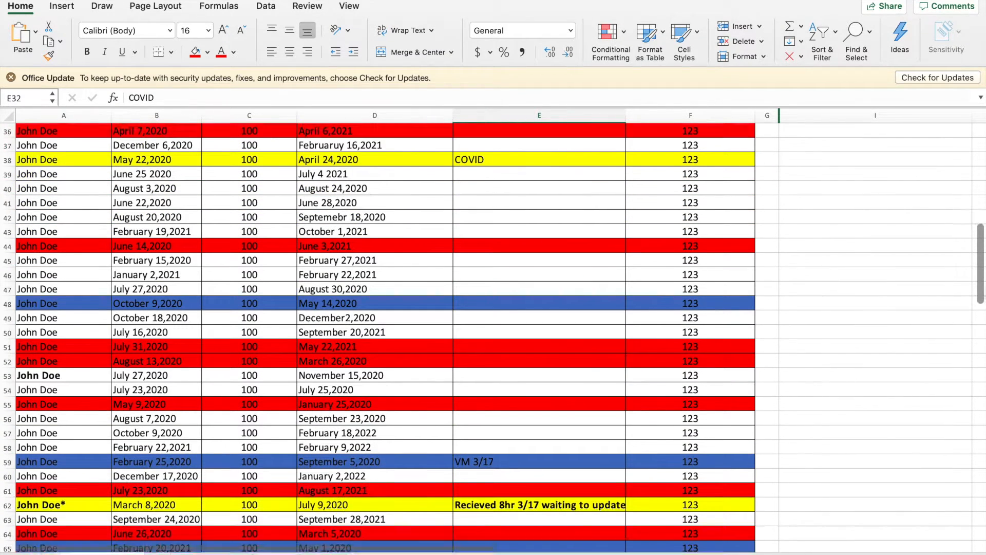
pyautogui.scroll(-1, 983, 242)
pyautogui.click(108, 286)
pyautogui.click(141, 280)
pyautogui.click(176, 286)
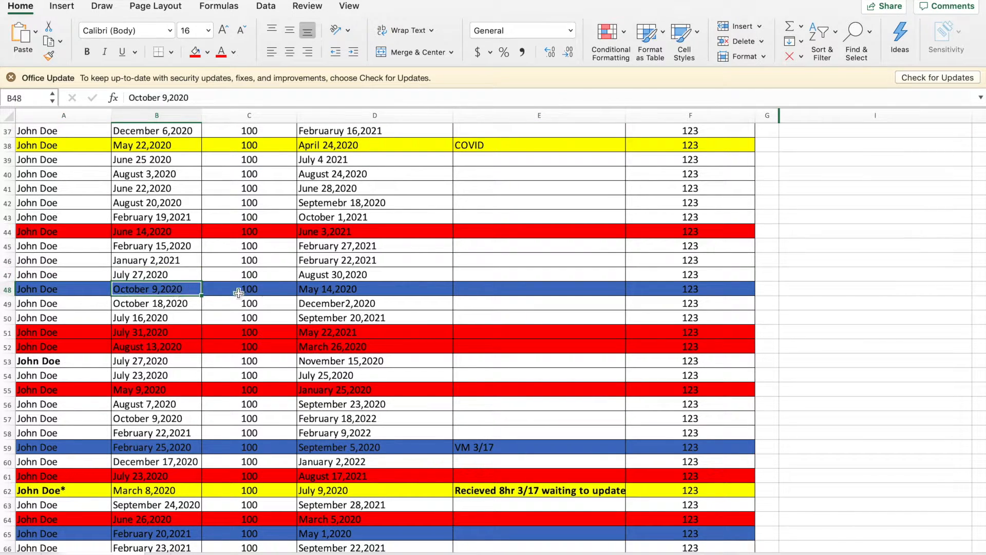
pyautogui.click(386, 292)
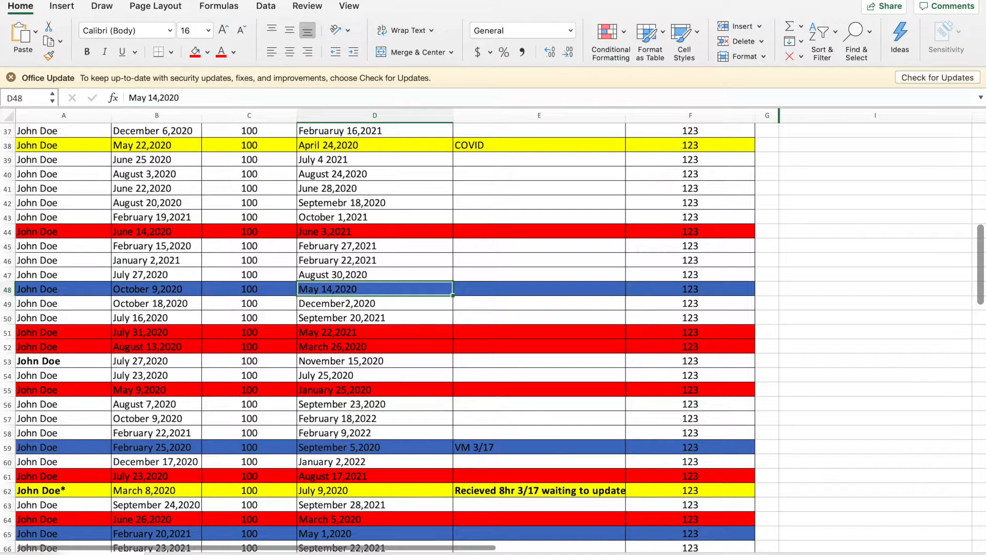
pyautogui.moveTo(981, 300); pyautogui.dragTo(981, 364)
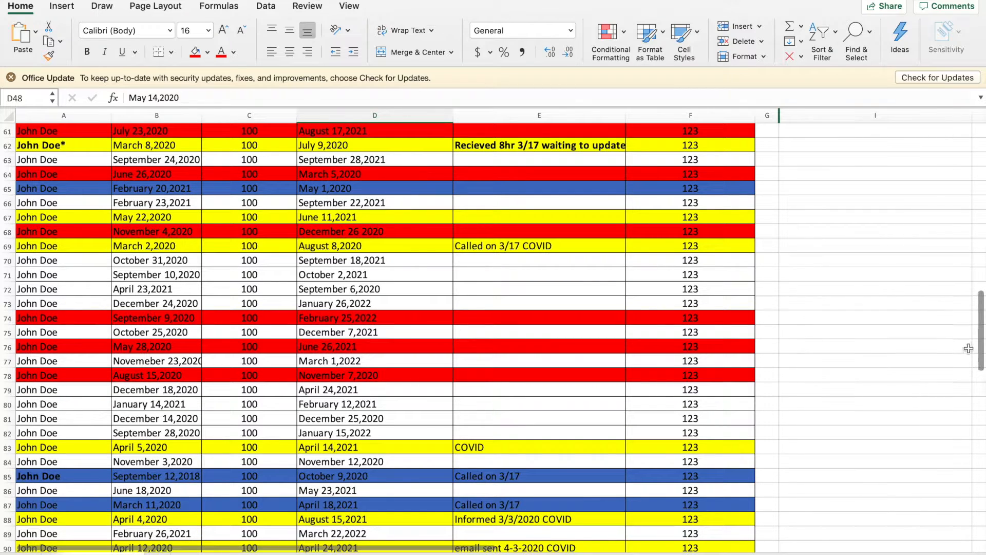
pyautogui.click(87, 147)
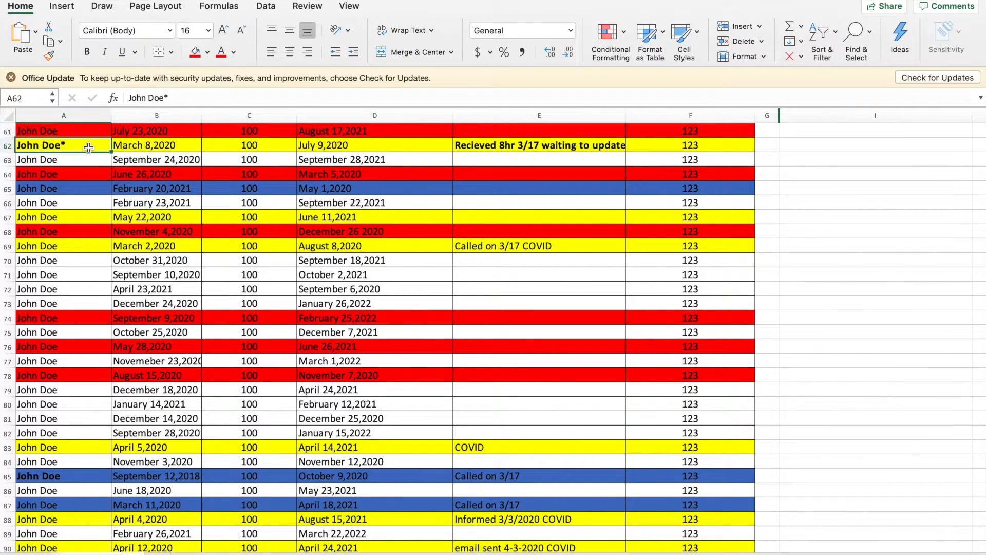
pyautogui.click(142, 150)
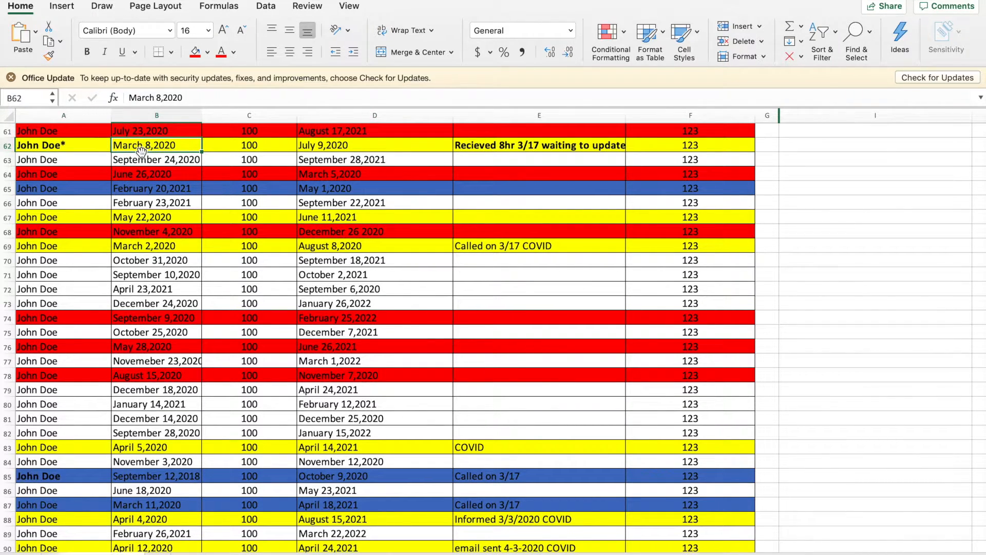
pyautogui.click(465, 145)
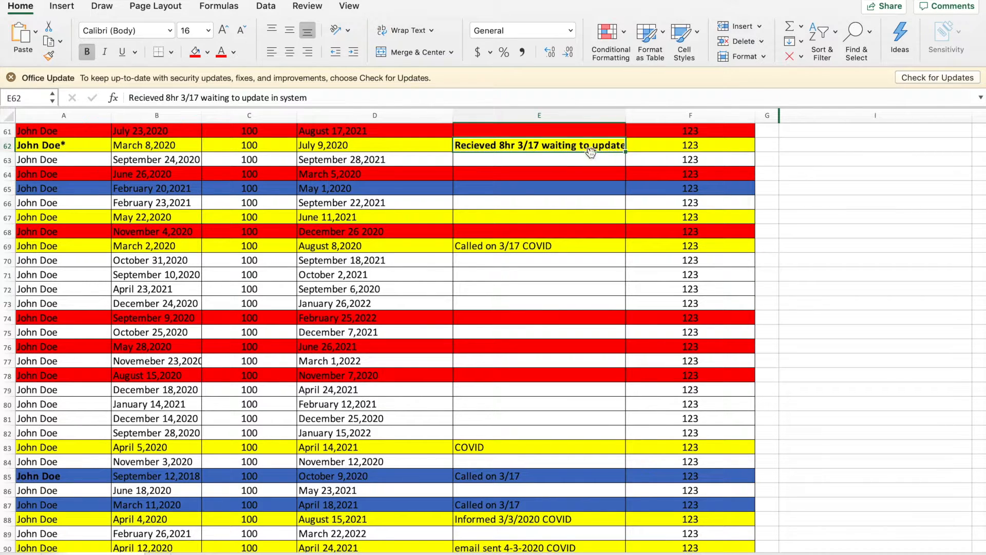
# Step down the column E notes to read the last guard rows near row 131
pyautogui.click(532, 271)
pyautogui.press('Down')
pyautogui.press('Down')
pyautogui.press('Down')
pyautogui.press('Down')
pyautogui.press('Down')
pyautogui.press('Down')
pyautogui.press('Down')
pyautogui.press('Down')
pyautogui.press('Down')
pyautogui.press('Down')
pyautogui.press('Down')
pyautogui.press('Down')
pyautogui.press('Down')
pyautogui.press('Down')
pyautogui.press('Down')
pyautogui.press('Down')
pyautogui.press('Down')
pyautogui.press('Down')
pyautogui.press('Down')
pyautogui.press('Down')
pyautogui.press('Down')
pyautogui.press('Down')
pyautogui.press('Down')
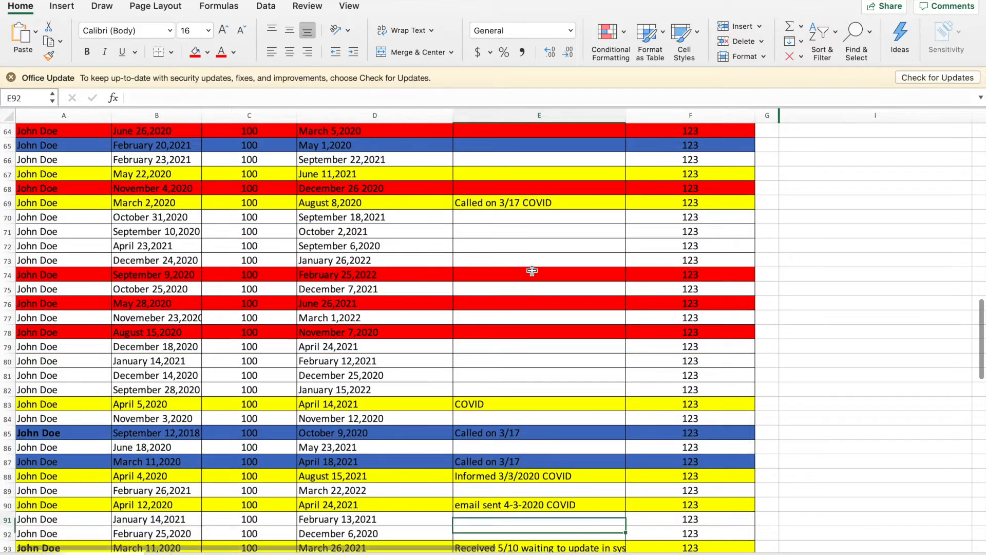
pyautogui.press('Down')
pyautogui.press('Down')
pyautogui.press('Down')
pyautogui.press('Down')
pyautogui.press('Down')
pyautogui.press('Down')
pyautogui.press('Down')
pyautogui.press('Down')
pyautogui.press('Down')
pyautogui.press('Down')
pyautogui.press('Down')
pyautogui.press('Down')
pyautogui.press('Down')
pyautogui.press('Down')
pyautogui.press('Down')
pyautogui.press('Down')
pyautogui.press('Down')
pyautogui.press('Down')
pyautogui.press('Down')
pyautogui.press('Down')
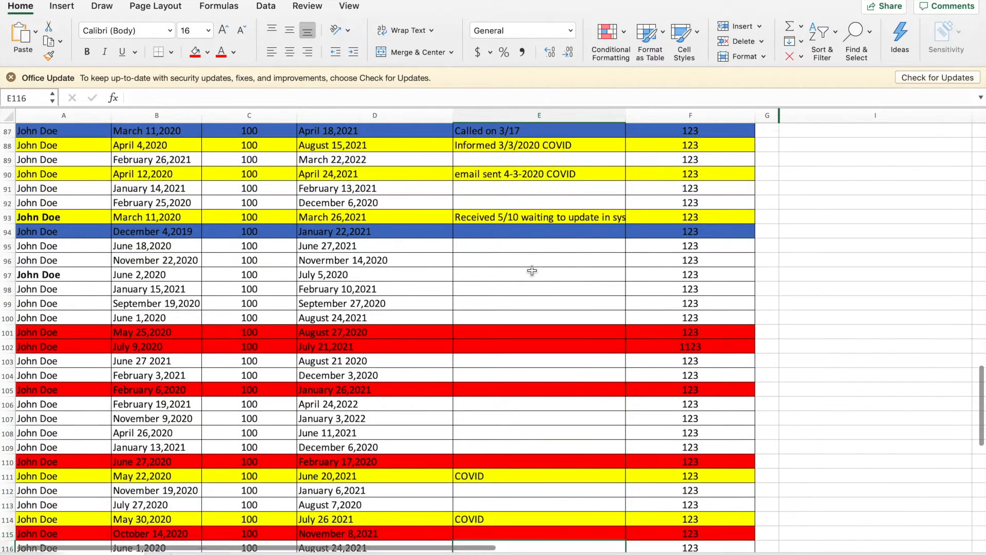
pyautogui.press('Down')
pyautogui.press('Down')
pyautogui.press('Down')
pyautogui.press('Down')
pyautogui.press('Down')
pyautogui.press('Down')
pyautogui.press('Down')
pyautogui.press('Down')
pyautogui.press('Down')
pyautogui.press('Down')
pyautogui.press('Down')
pyautogui.press('Down')
pyautogui.press('Down')
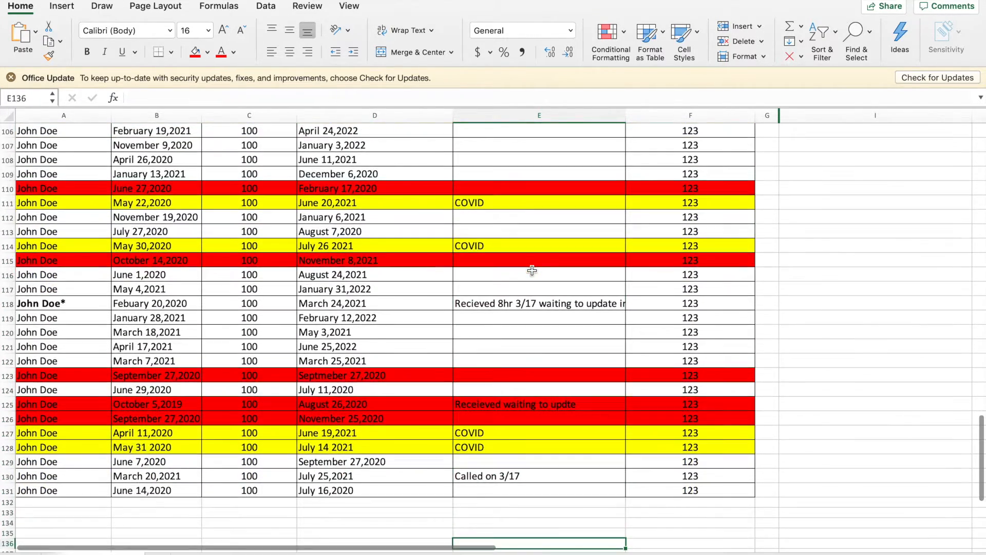
pyautogui.click(32, 490)
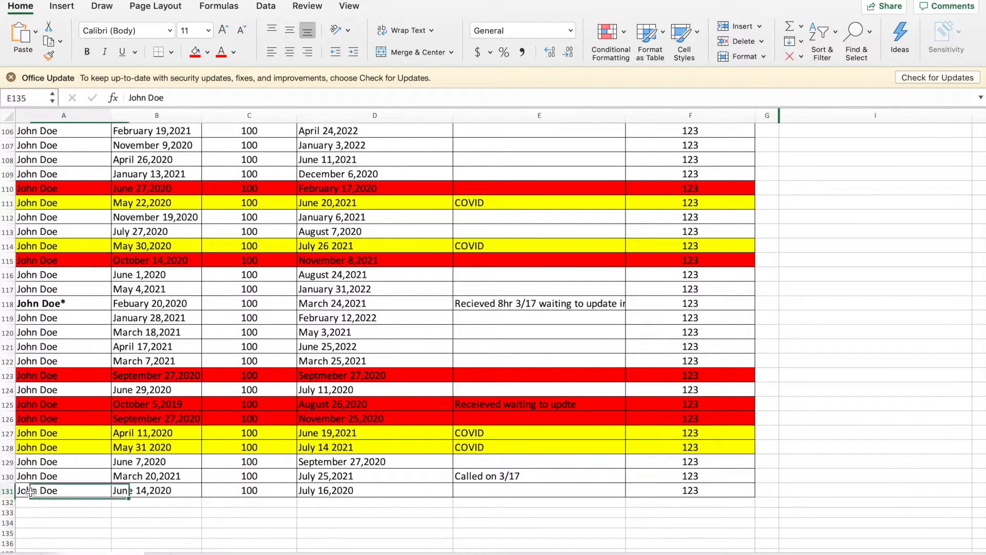
pyautogui.click(575, 307)
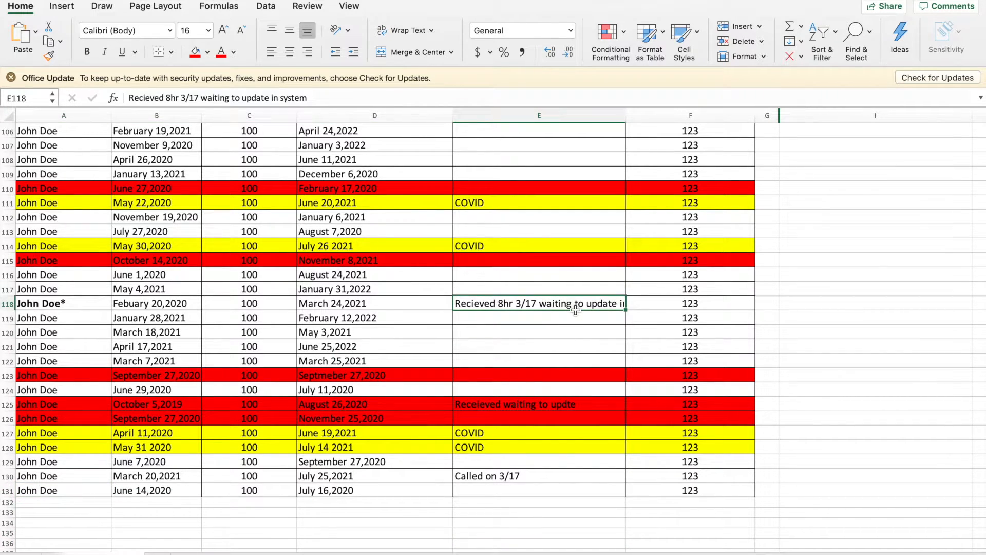
# Move back up through the UID columns and scroll to row 1's headers and Key
pyautogui.press('Up')
pyautogui.press('Up')
pyautogui.press('Up')
pyautogui.press('Up')
pyautogui.press('Up')
pyautogui.press('Up')
pyautogui.press('Up')
pyautogui.press('Up')
pyautogui.press('Up')
pyautogui.press('Up')
pyautogui.press('Up')
pyautogui.press('Up')
pyautogui.press('Up')
pyautogui.press('Up')
pyautogui.press('Up')
pyautogui.press('Up')
pyautogui.press('Up')
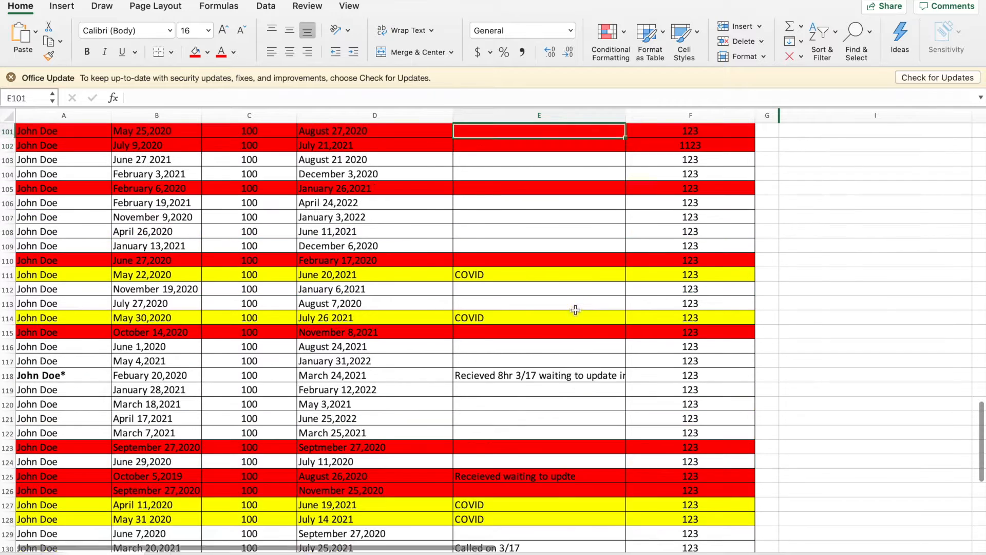
pyautogui.press('Up')
pyautogui.press('Up')
pyautogui.press('Up')
pyautogui.press('Up')
pyautogui.press('Left')
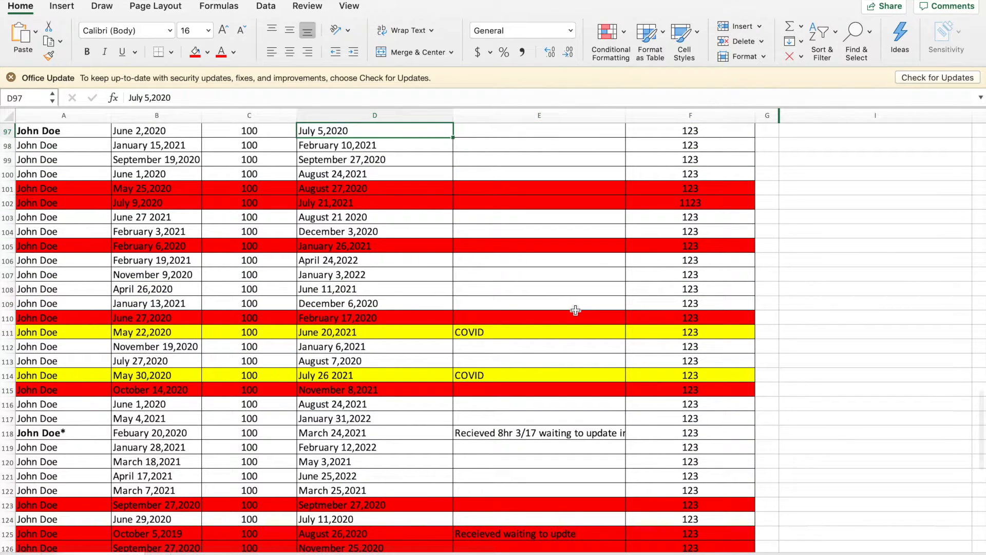
pyautogui.press('Up')
pyautogui.press('Up')
pyautogui.press('Up')
pyautogui.press('Up')
pyautogui.press('Up')
pyautogui.press('Up')
pyautogui.press('Up')
pyautogui.press('Up')
pyautogui.press('Up')
pyautogui.press('Up')
pyautogui.press('Up')
pyautogui.press('Up')
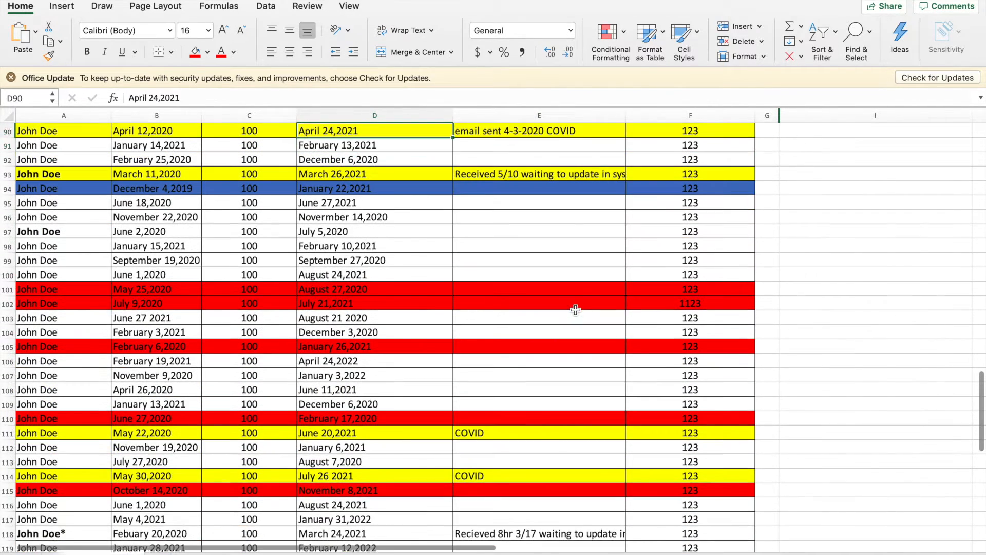
pyautogui.press('Left')
pyautogui.press('Up')
pyautogui.press('Up')
pyautogui.press('Up')
pyautogui.press('Up')
pyautogui.press('Up')
pyautogui.press('Up')
pyautogui.press('Up')
pyautogui.press('Up')
pyautogui.press('Up')
pyautogui.press('Up')
pyautogui.press('Up')
pyautogui.press('Up')
pyautogui.press('Up')
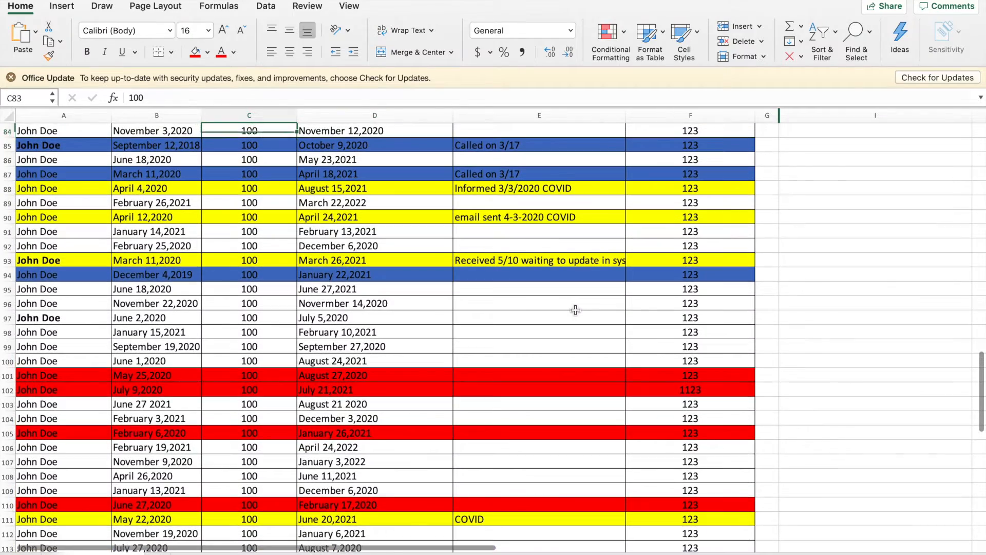
pyautogui.press('Up')
pyautogui.press('Up')
pyautogui.press('Up')
pyautogui.press('Up')
pyautogui.press('Up')
pyautogui.press('Up')
pyautogui.press('Up')
pyautogui.press('Up')
pyautogui.press('Up')
pyautogui.press('Up')
pyautogui.press('Up')
pyautogui.press('Up')
pyautogui.press('Up')
pyautogui.press('Up')
pyautogui.press('Up')
pyautogui.press('Up')
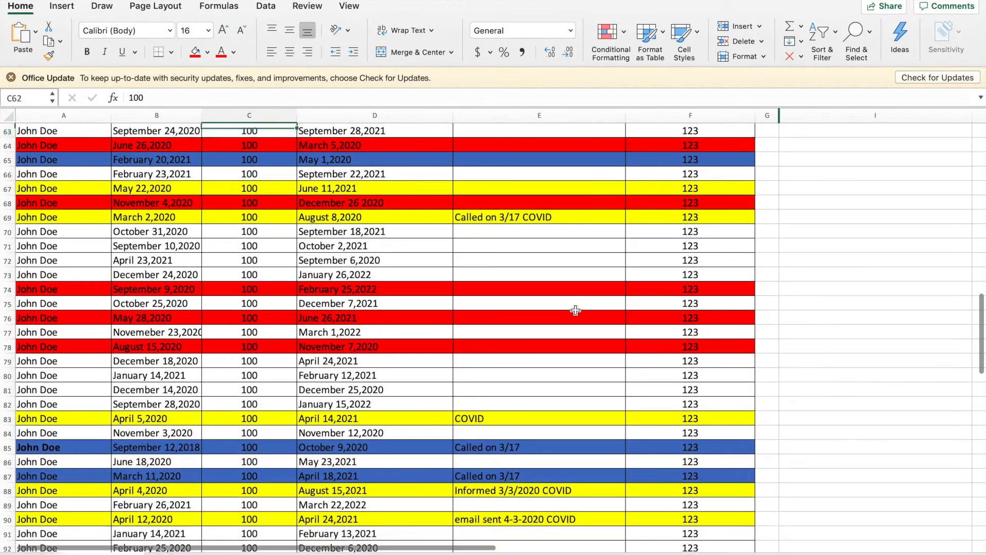
pyautogui.press('Up')
pyautogui.press('Up')
pyautogui.press('Up')
pyautogui.press('Up')
pyautogui.press('Up')
pyautogui.press('Up')
pyautogui.press('Up')
pyautogui.press('Up')
pyautogui.press('Up')
pyautogui.press('Up')
pyautogui.press('Up')
pyautogui.press('Up')
pyautogui.press('Up')
pyautogui.press('Up')
pyautogui.press('Up')
pyautogui.press('Up')
pyautogui.press('Up')
pyautogui.press('Up')
pyautogui.press('Up')
pyautogui.press('Up')
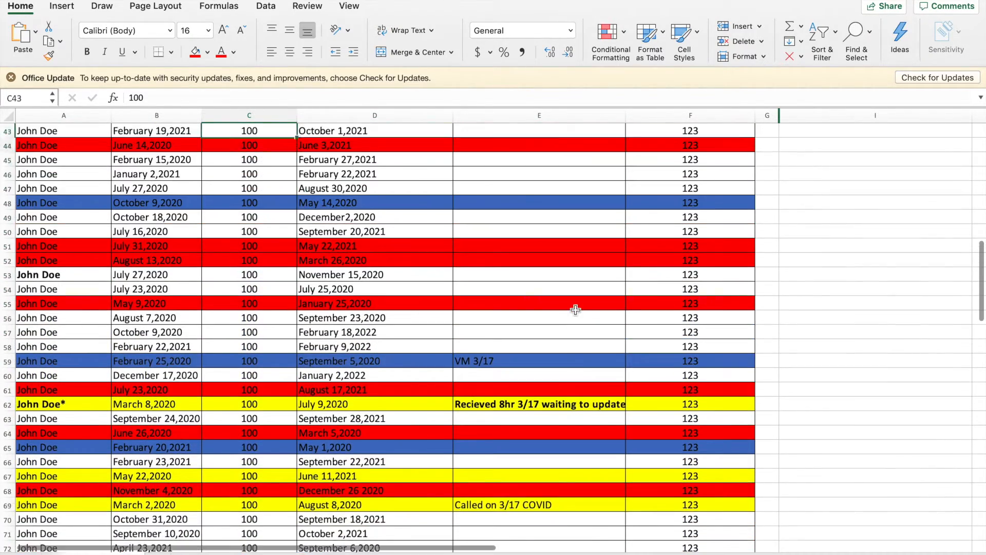
pyautogui.press('Up')
pyautogui.press('Up')
pyautogui.press('Up')
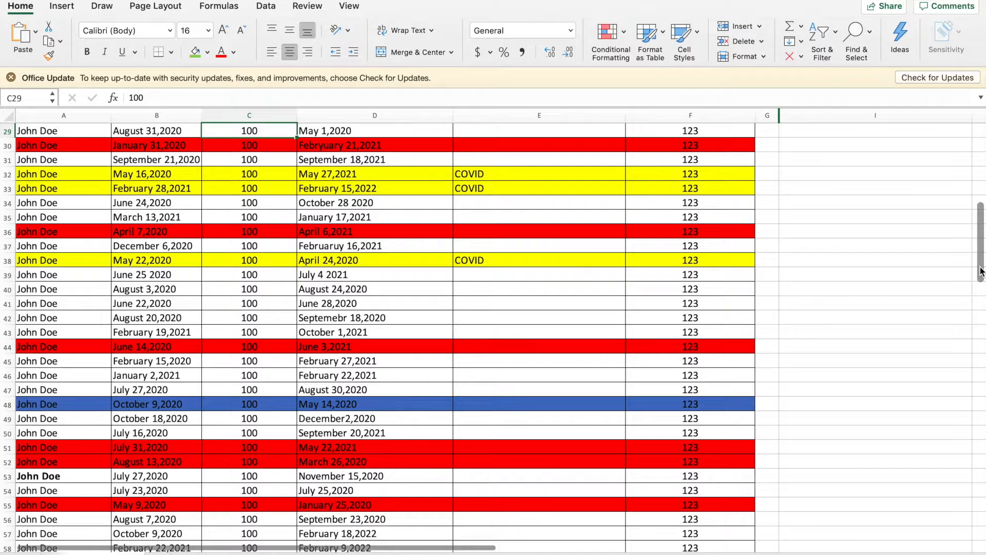
pyautogui.scroll(10, 980, 273)
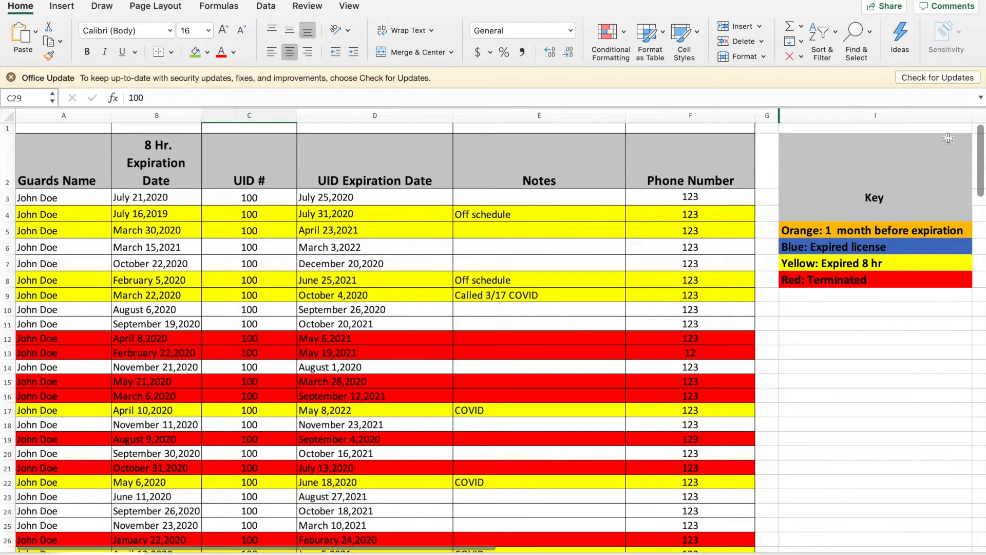
pyautogui.click(85, 172)
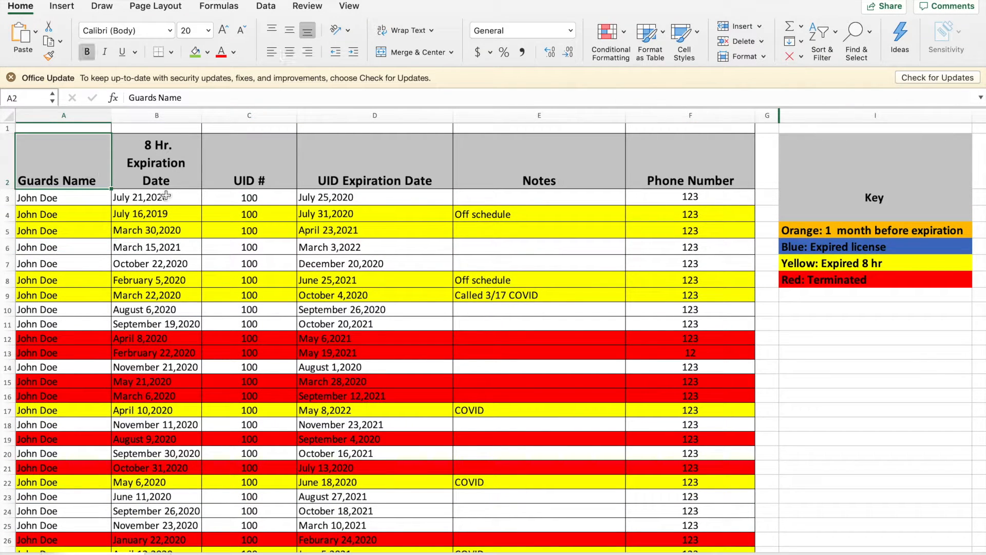
pyautogui.click(181, 173)
pyautogui.click(256, 168)
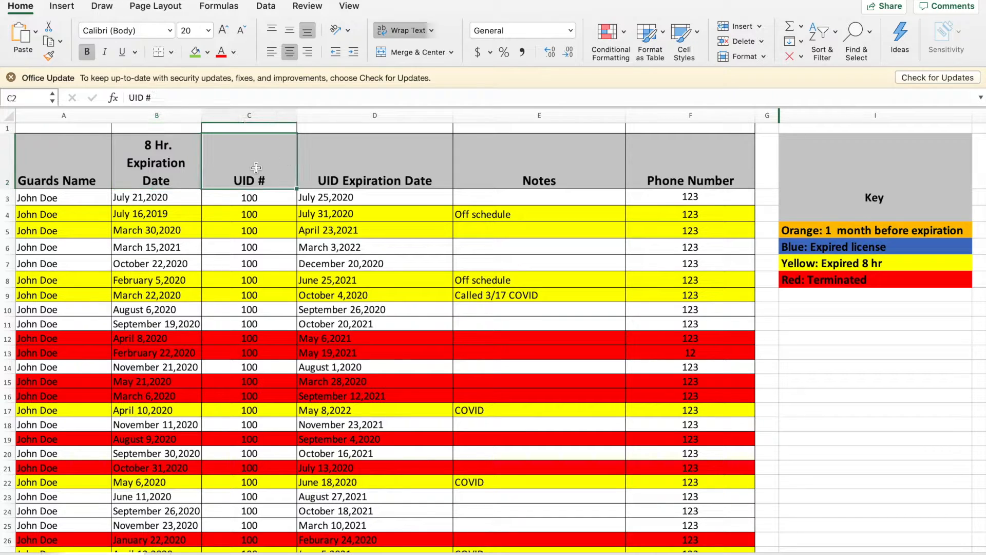
pyautogui.click(350, 160)
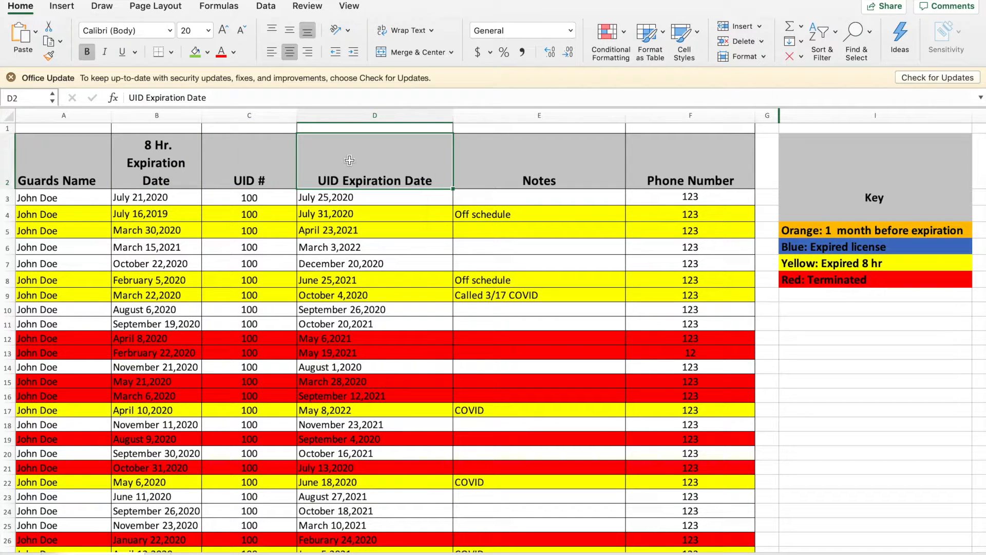
pyautogui.click(518, 151)
pyautogui.click(713, 151)
pyautogui.moveTo(836, 161)
pyautogui.mouseDown()
pyautogui.moveTo(842, 285)
pyautogui.moveTo(853, 139)
pyautogui.mouseUp()
pyautogui.click(845, 364)
pyautogui.press('Down')
pyautogui.press('Down')
pyautogui.press('Down')
pyautogui.press('Down')
pyautogui.press('Down')
pyautogui.press('Down')
pyautogui.press('Down')
pyautogui.press('Down')
pyautogui.press('Down')
pyautogui.press('Down')
pyautogui.press('Down')
pyautogui.press('Down')
pyautogui.press('Down')
pyautogui.press('Down')
pyautogui.press('Down')
pyautogui.press('Down')
pyautogui.press('Down')
pyautogui.press('Down')
pyautogui.press('Down')
pyautogui.press('Down')
pyautogui.press('Down')
pyautogui.press('Down')
pyautogui.press('Down')
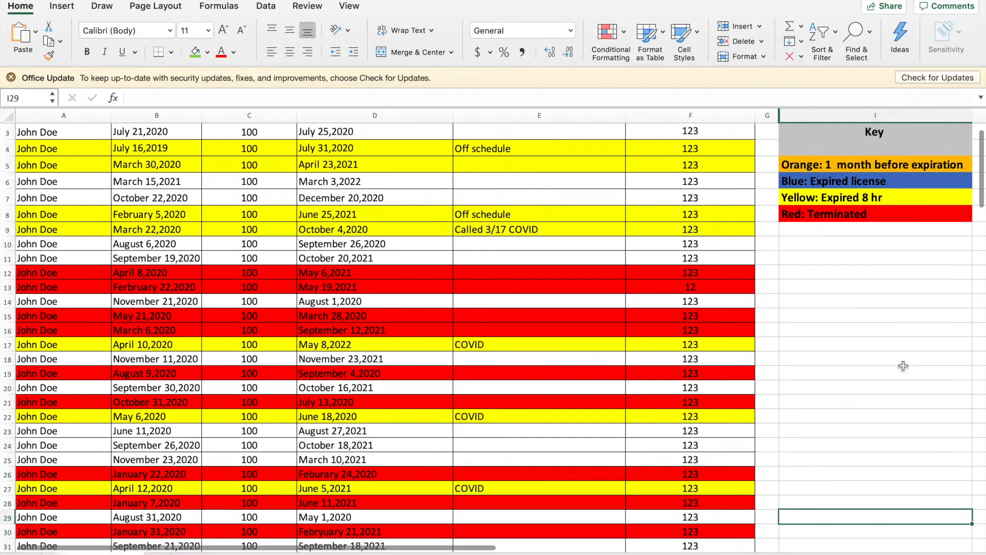
pyautogui.press('Down')
pyautogui.press('Down')
pyautogui.press('Down')
pyautogui.press('Down')
pyautogui.press('Down')
pyautogui.press('Down')
pyautogui.press('Down')
pyautogui.press('Down')
pyautogui.press('Down')
pyautogui.press('Down')
pyautogui.press('Down')
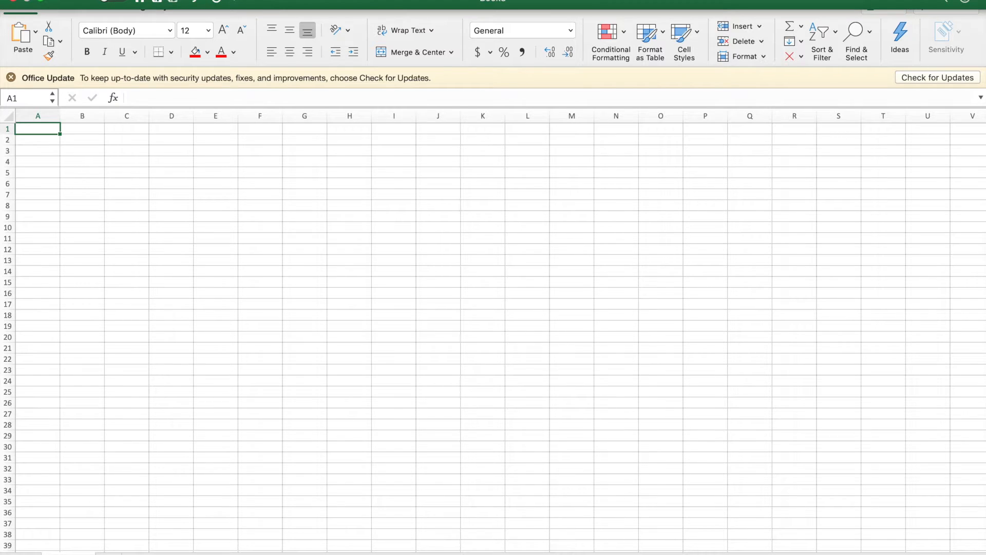
# Widen column A of the new blank workbook to 21.50
pyautogui.click(79, 0)
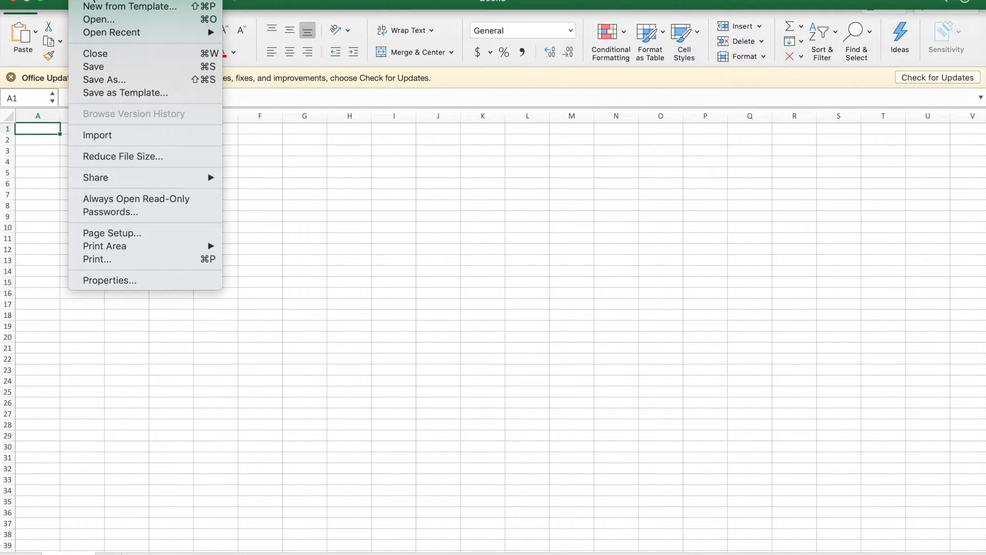
pyautogui.click(93, 0)
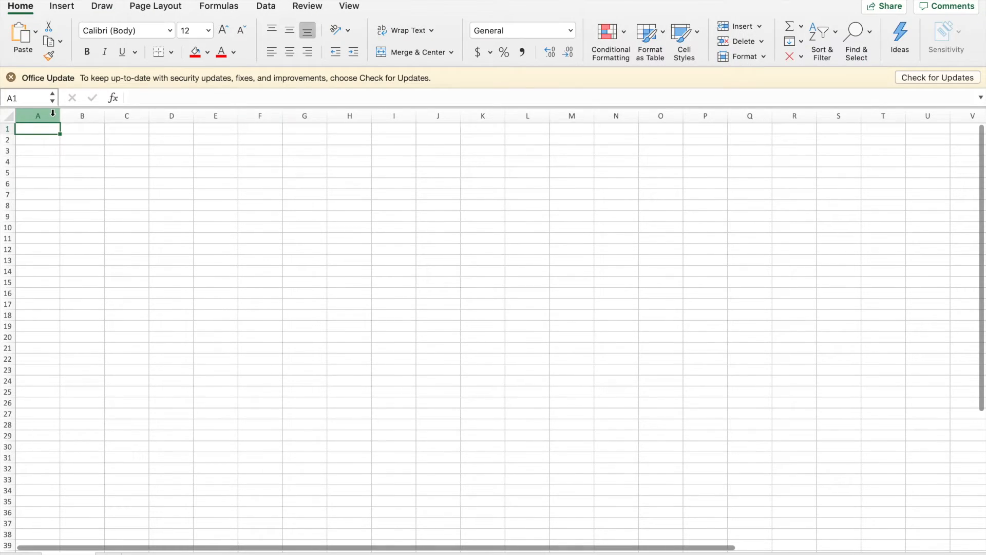
pyautogui.moveTo(60, 118); pyautogui.dragTo(326, 109)
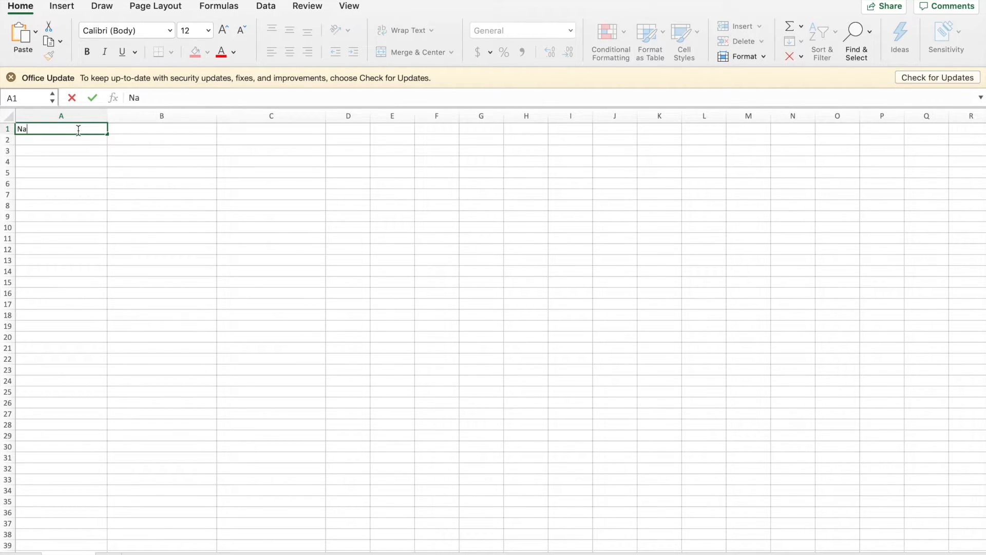
# Enter the headers Name, Email Address, Phone Number and Address across A1:D1
pyautogui.click(134, 130)
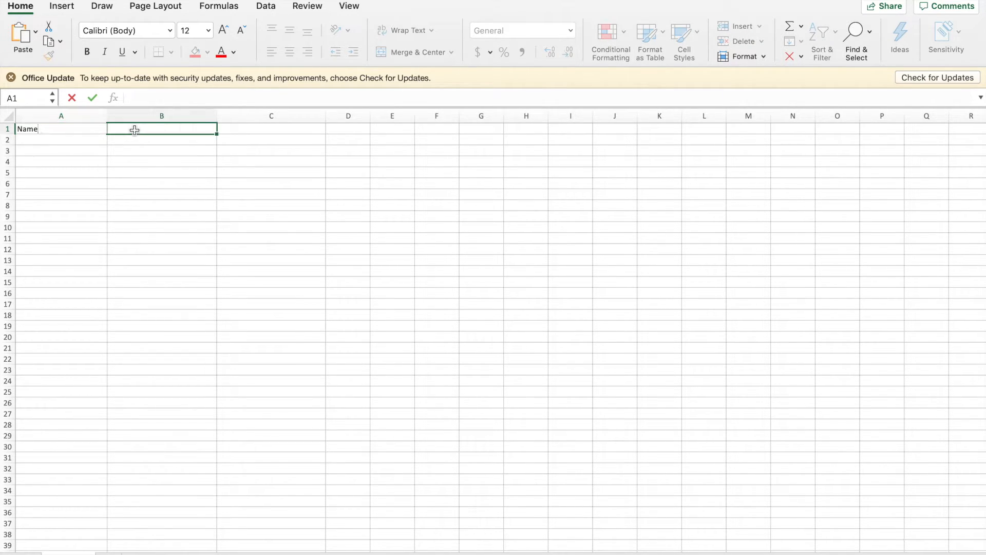
pyautogui.write('Email Address')
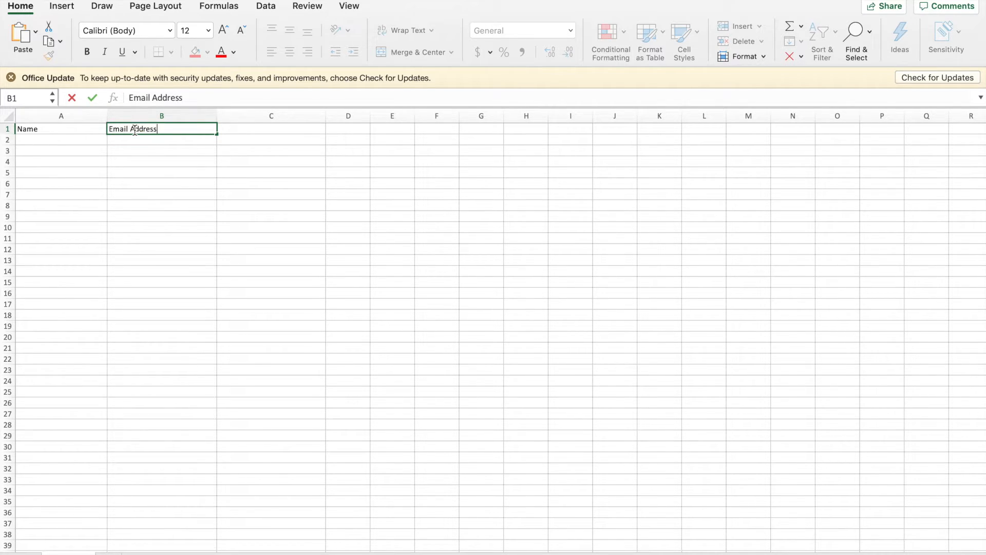
pyautogui.click(258, 128)
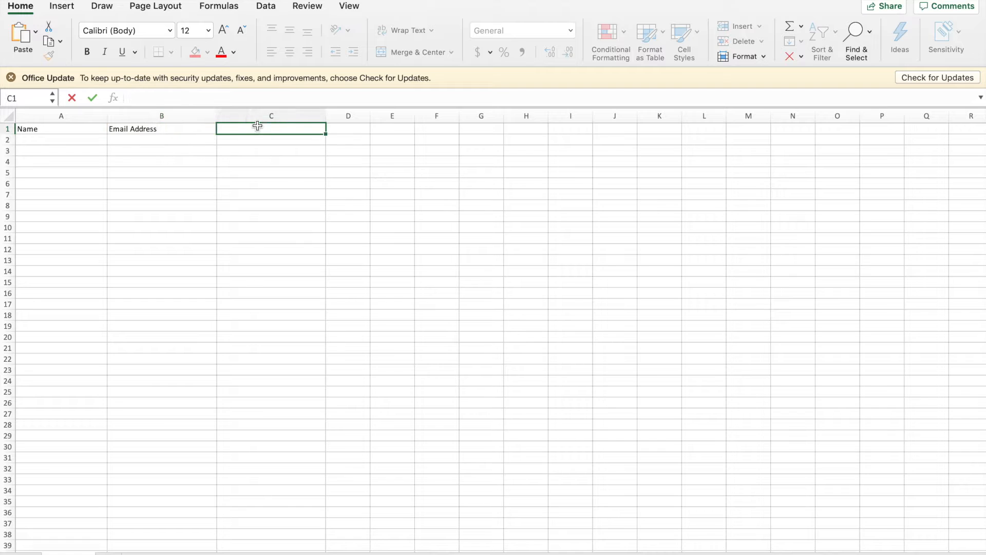
pyautogui.write('Phone Number')
pyautogui.click(347, 129)
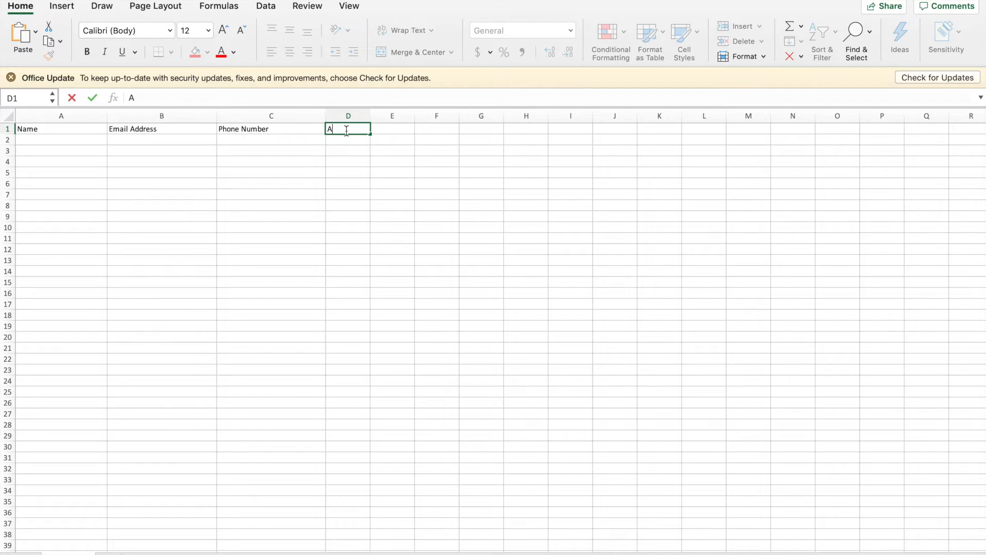
pyautogui.write('Address')
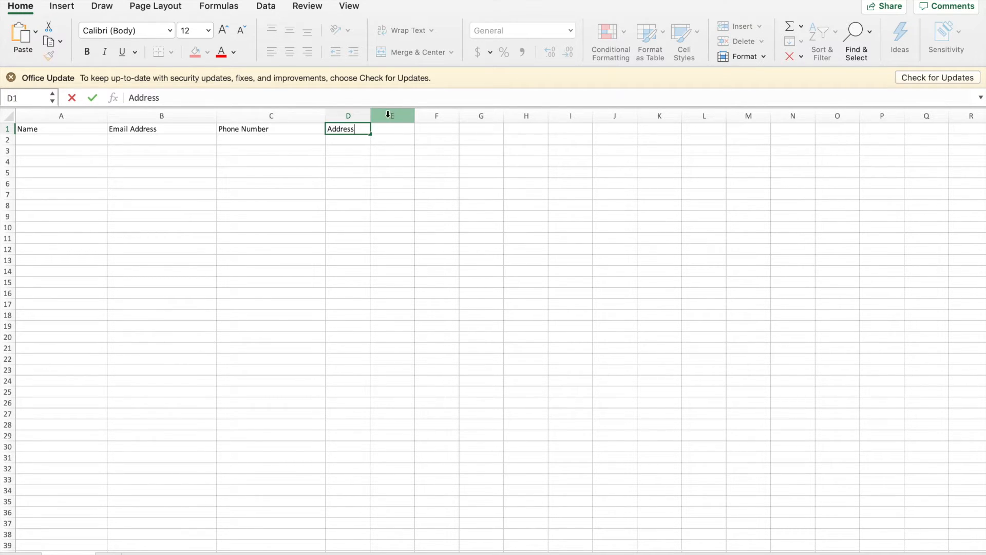
# Make column D much wider to fit addresses
pyautogui.click(366, 114)
pyautogui.moveTo(370, 113); pyautogui.dragTo(456, 99)
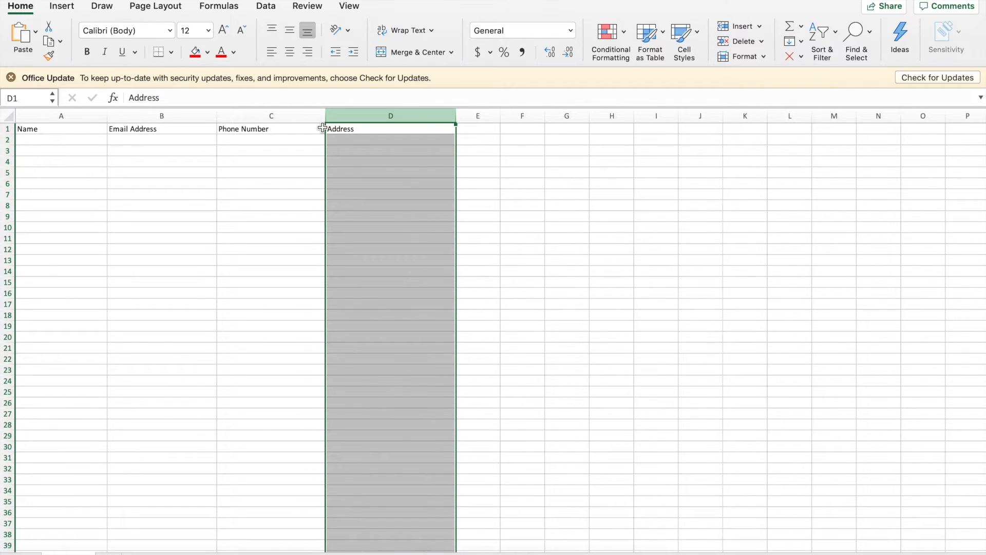
pyautogui.click(55, 133)
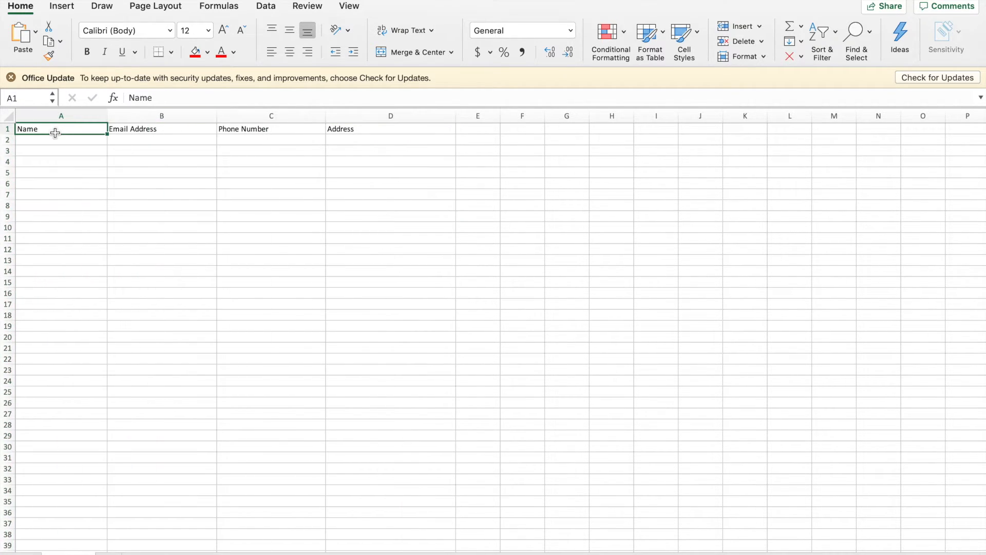
# Give the A1:D1 headers a light blue fill, 18 pt text and bold
pyautogui.moveTo(55, 133); pyautogui.dragTo(363, 114)
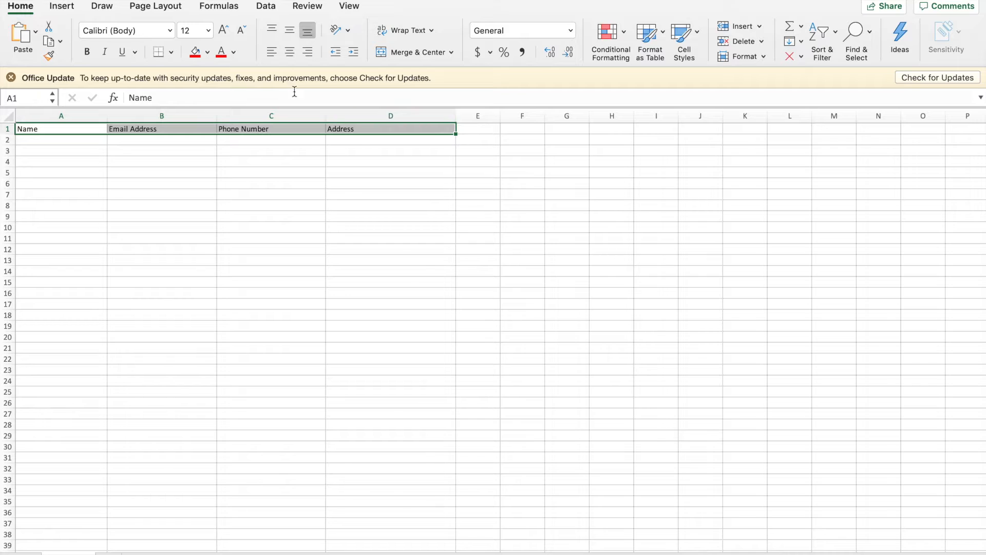
pyautogui.click(208, 52)
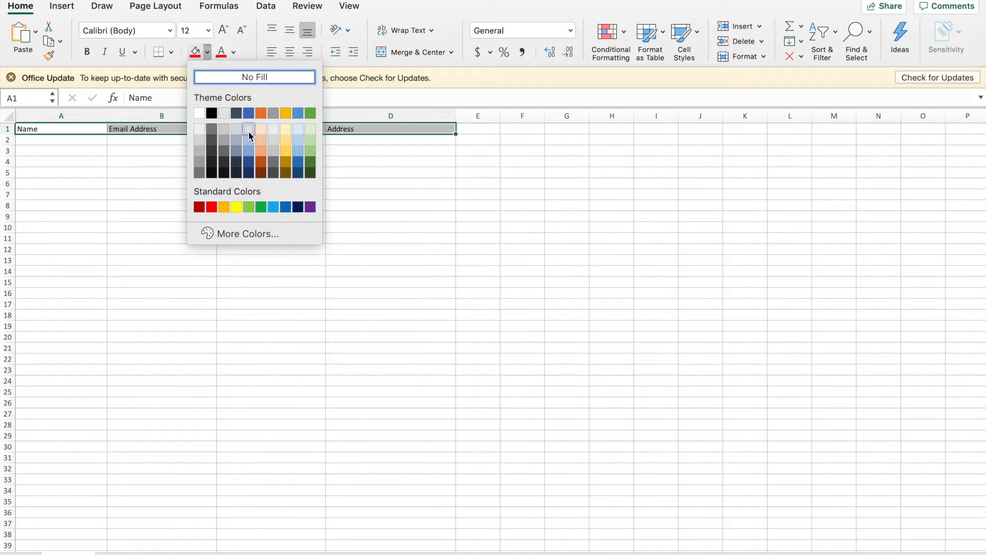
pyautogui.click(249, 140)
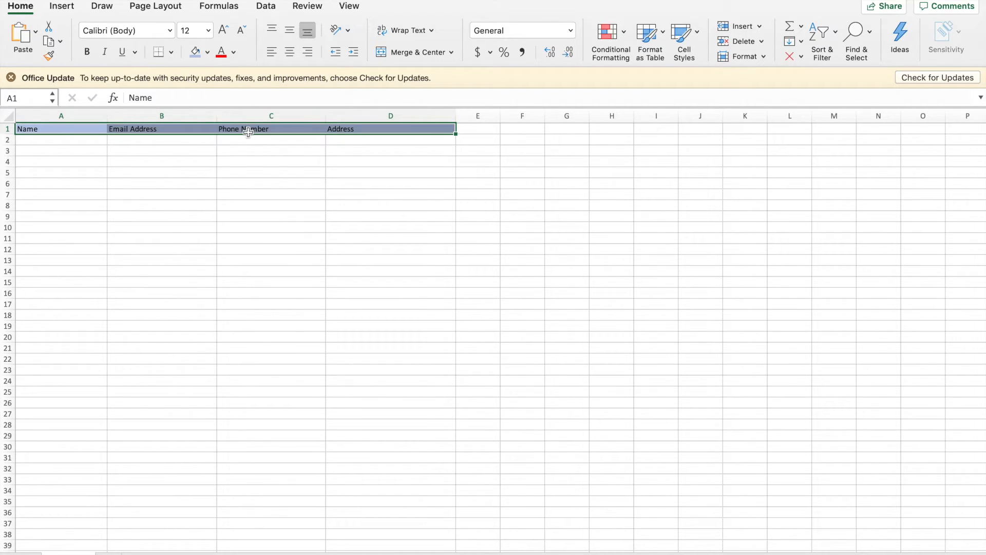
pyautogui.click(209, 29)
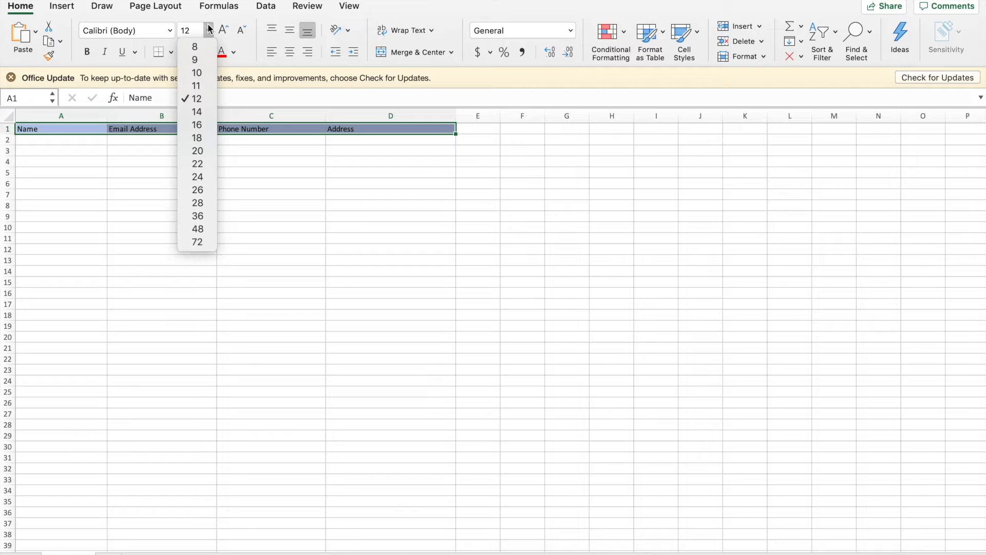
pyautogui.click(201, 136)
pyautogui.click(91, 54)
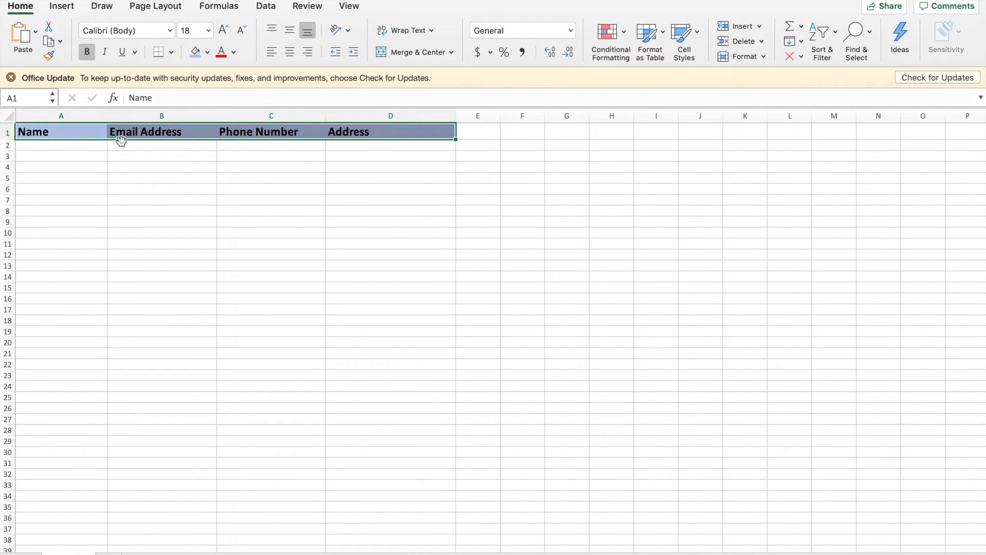
pyautogui.click(118, 177)
pyautogui.moveTo(95, 136); pyautogui.dragTo(377, 394)
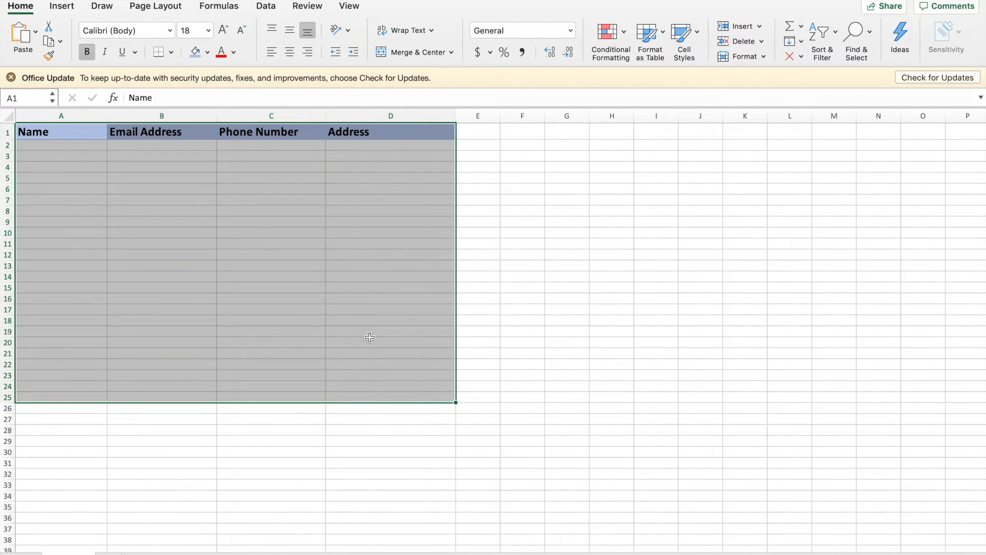
# Apply Outline and Inside borders to A1:D25 through Format Cells
pyautogui.rightClick(367, 339)
pyautogui.rightClick(332, 258)
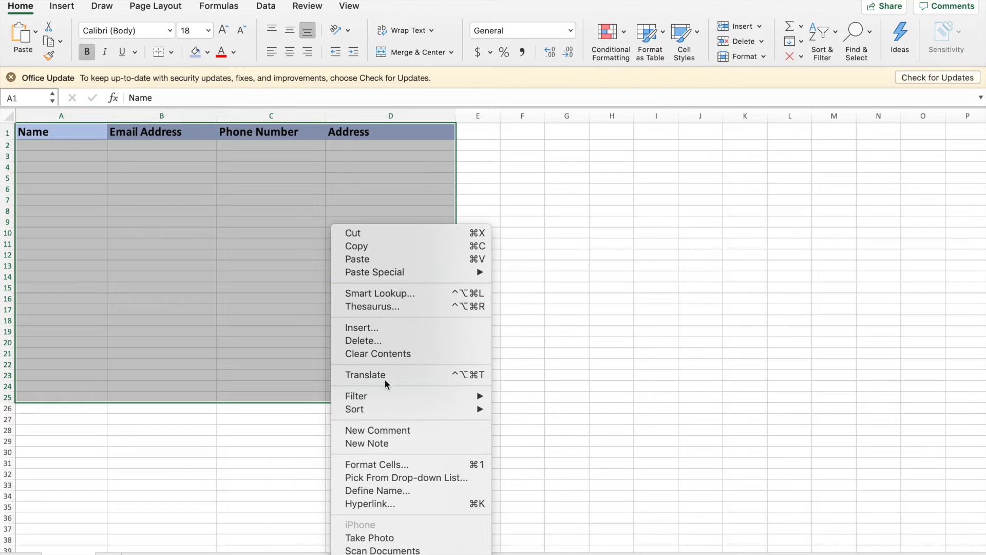
pyautogui.click(392, 463)
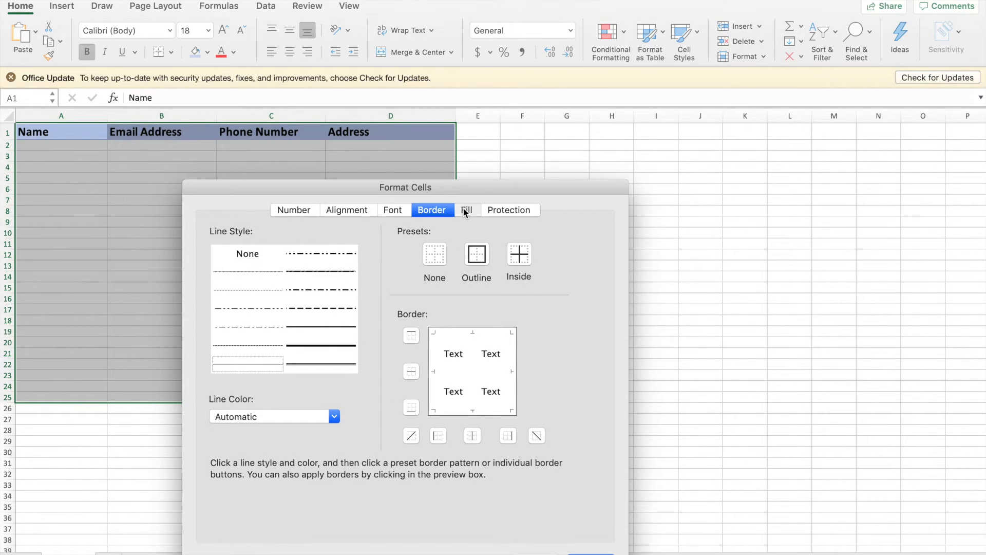
pyautogui.click(465, 209)
pyautogui.click(443, 208)
pyautogui.click(477, 254)
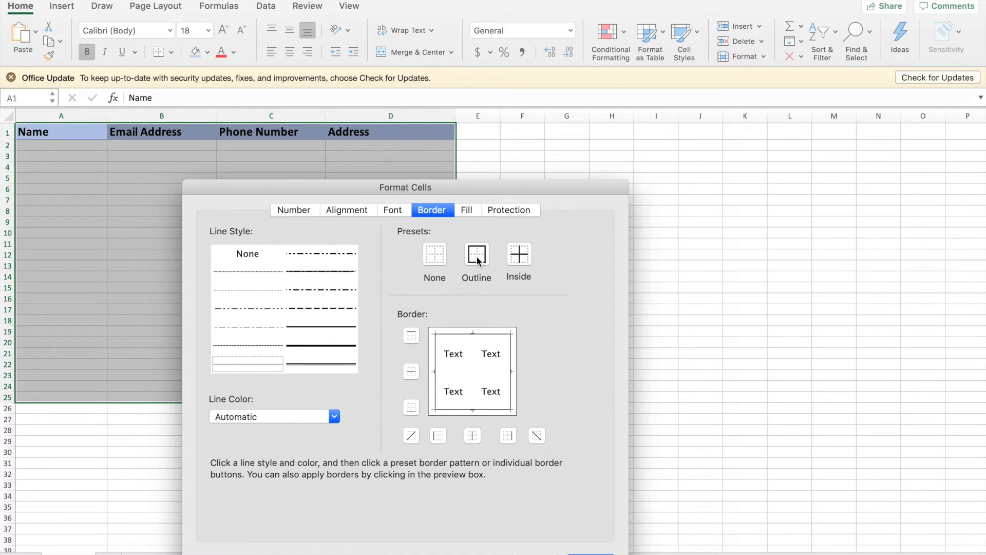
pyautogui.click(517, 256)
pyautogui.press('Return')
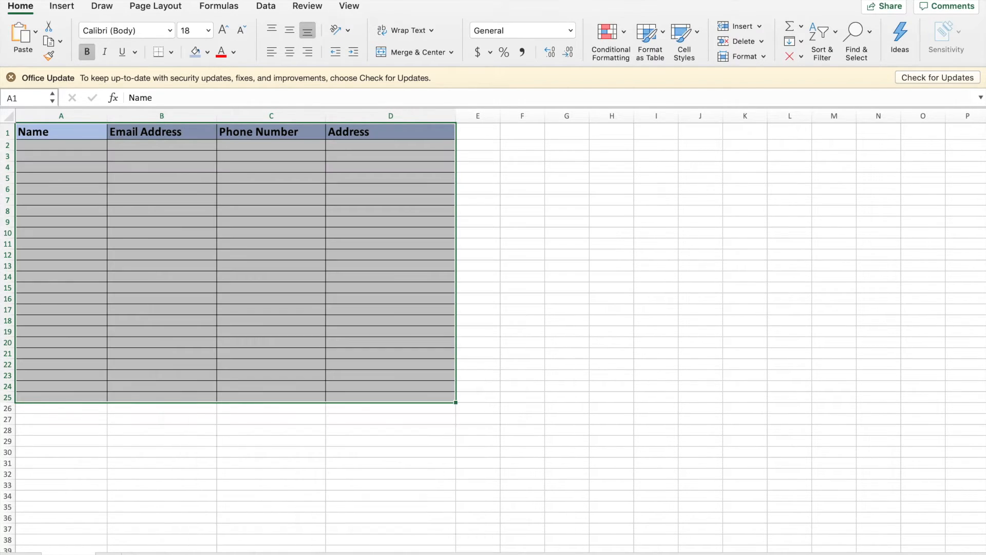
pyautogui.click(554, 296)
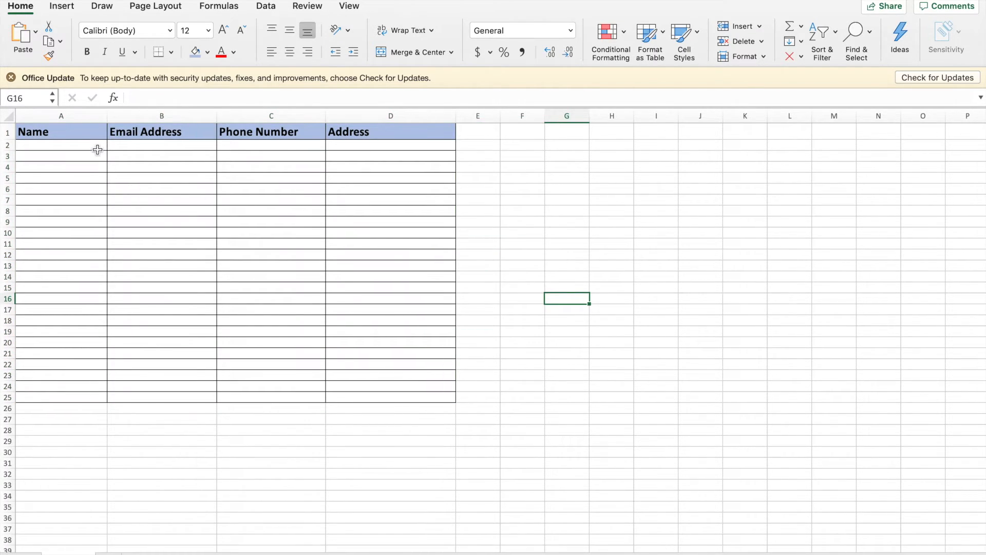
# Enter the first sample contact's name, e-mail and phone number in A2:C2
pyautogui.doubleClick(95, 145)
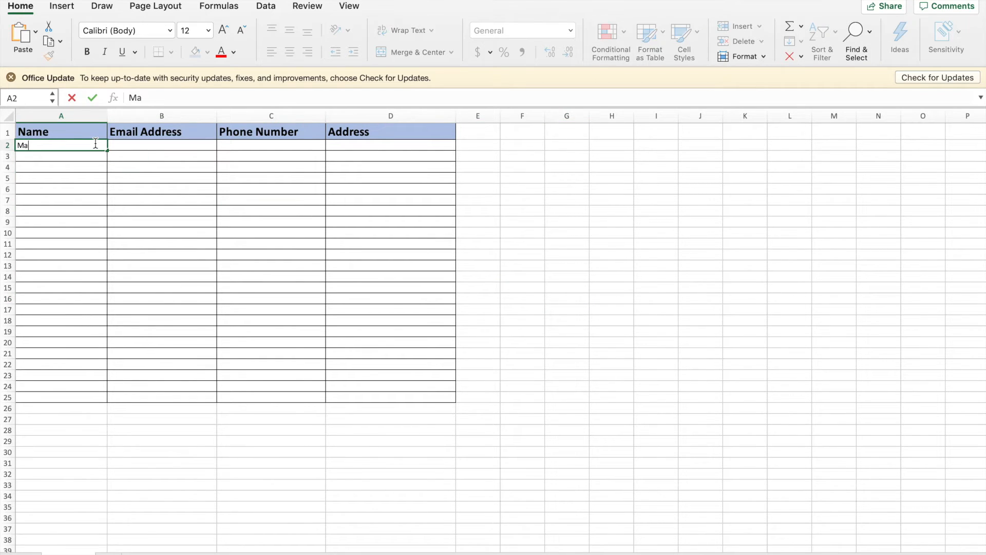
pyautogui.press('Tab')
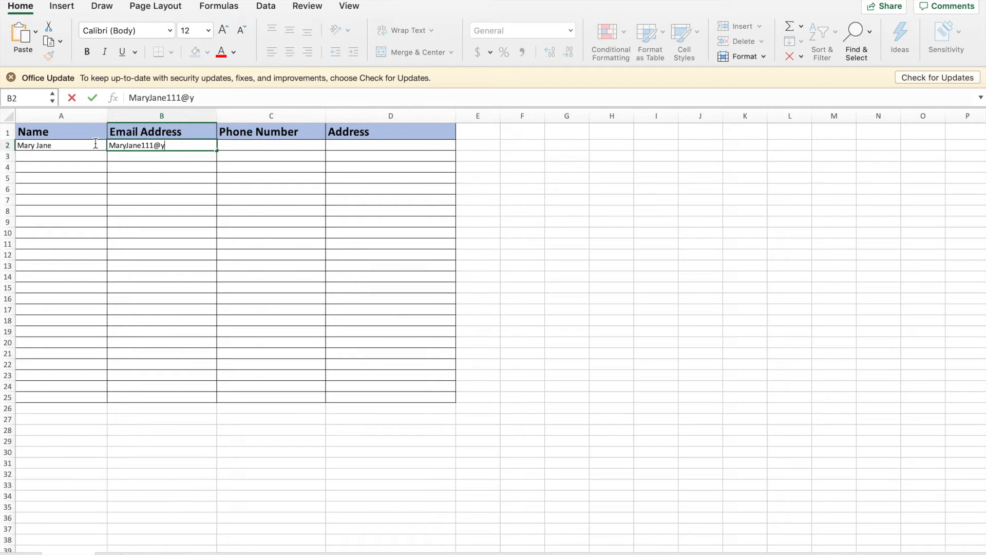
pyautogui.press('Tab')
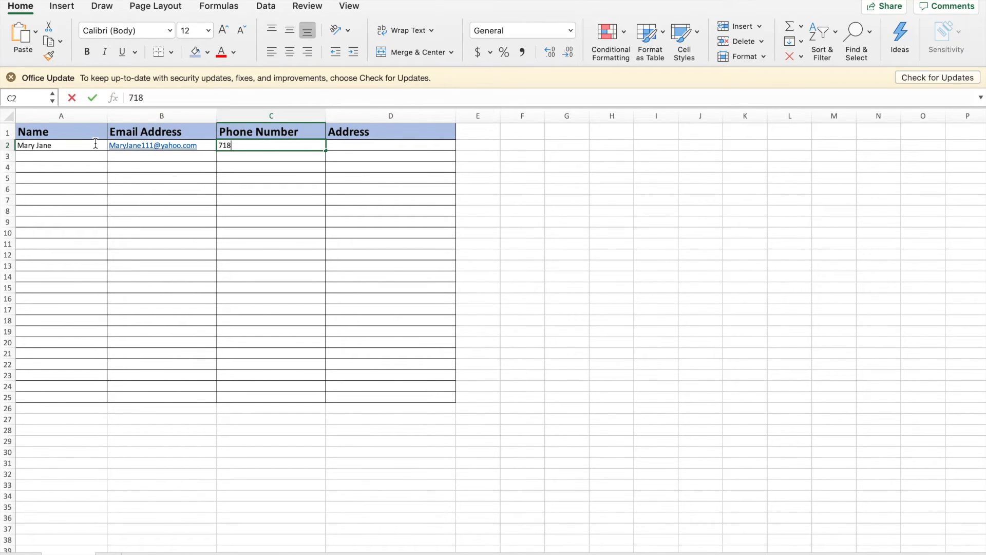
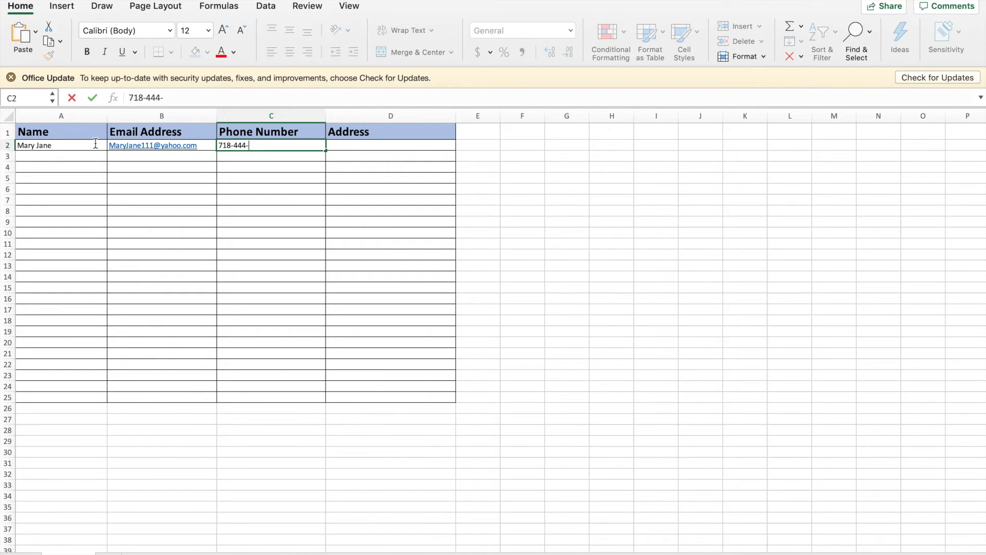
# Type the first contact's New York street address in D2, correcting the zip code
pyautogui.click(353, 144)
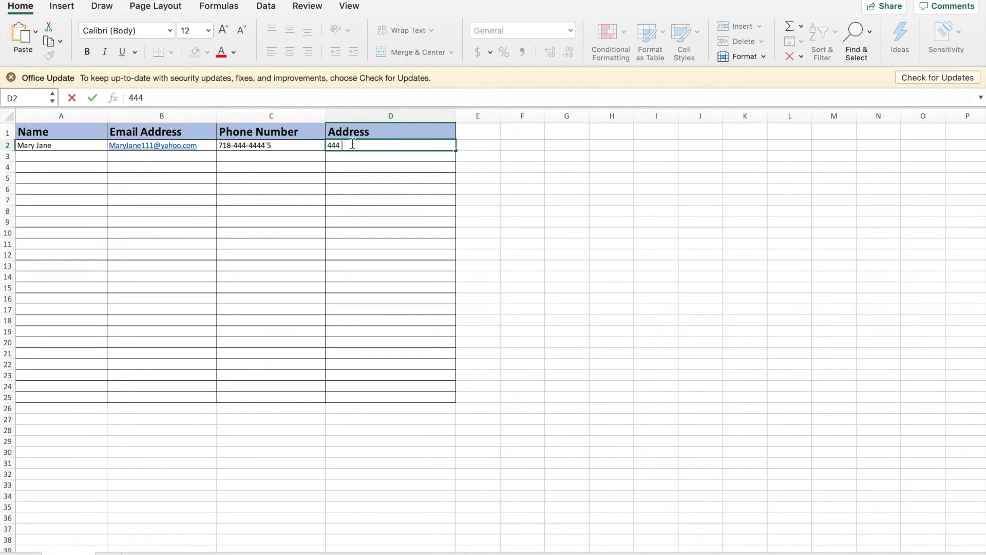
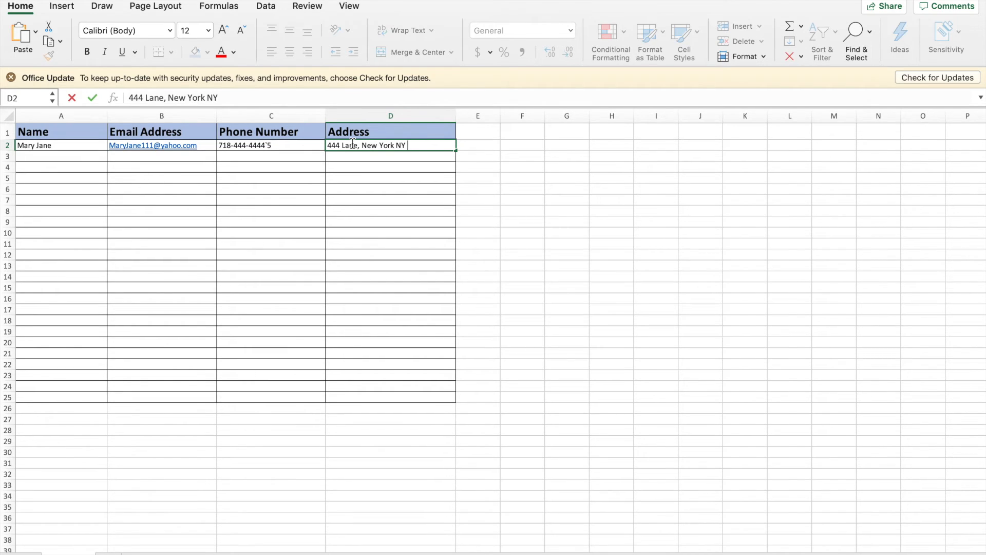
pyautogui.click(353, 145)
pyautogui.write('11')
pyautogui.press('BackSpace')
pyautogui.press('BackSpace')
pyautogui.write('110001')
pyautogui.press('BackSpace')
pyautogui.press('BackSpace')
pyautogui.write('1')
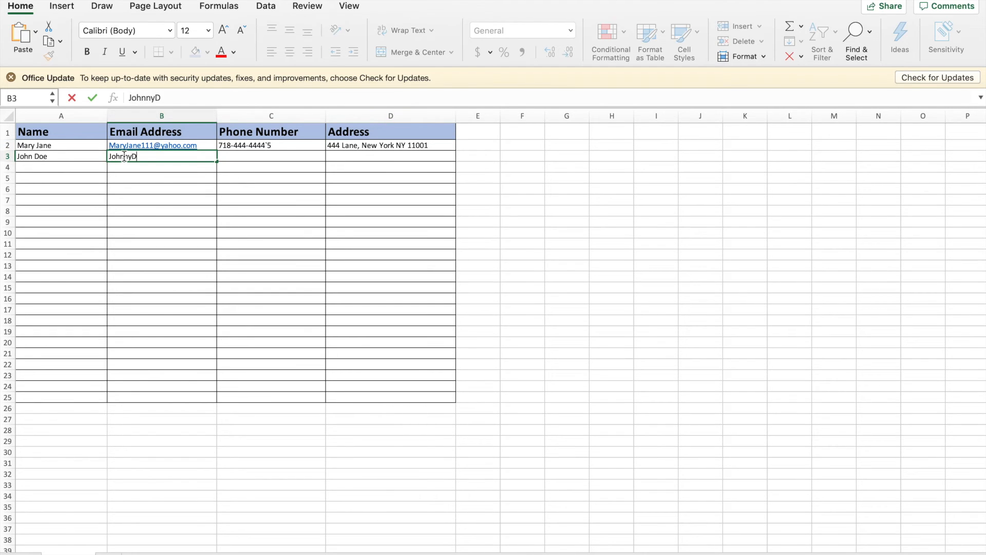
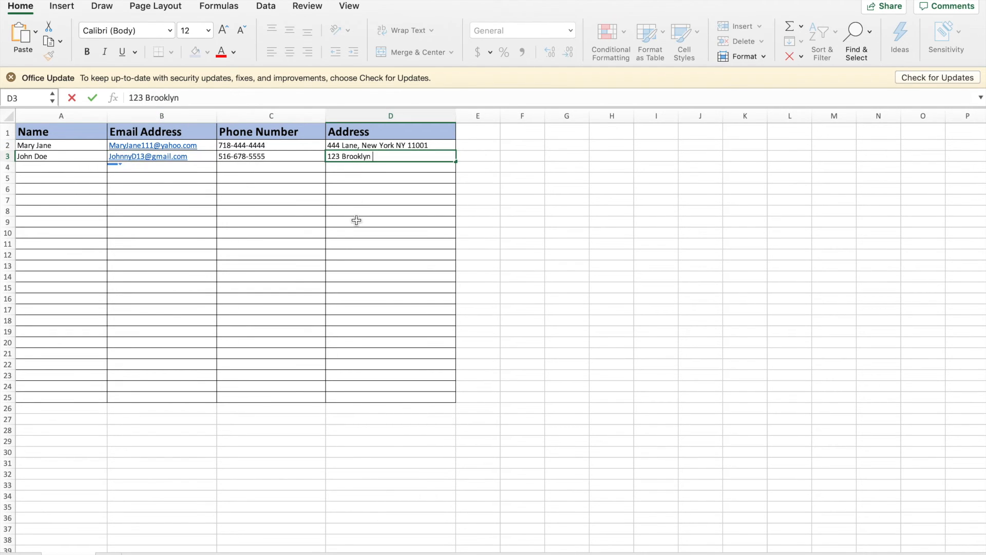
# Enter the second contact's e-mail and New York address in row 3
pyautogui.write('way, New York NY')
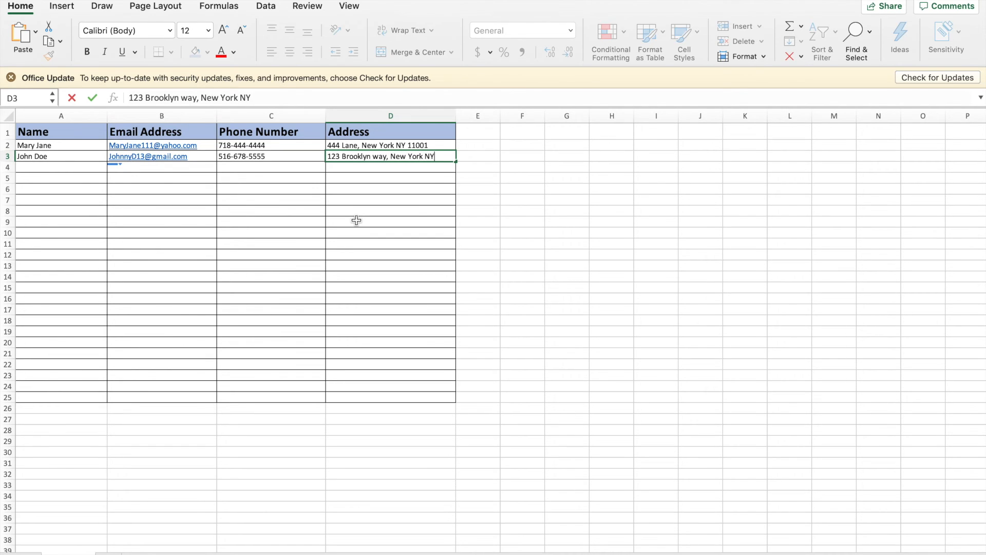
pyautogui.write(' 11001')
pyautogui.click(362, 240)
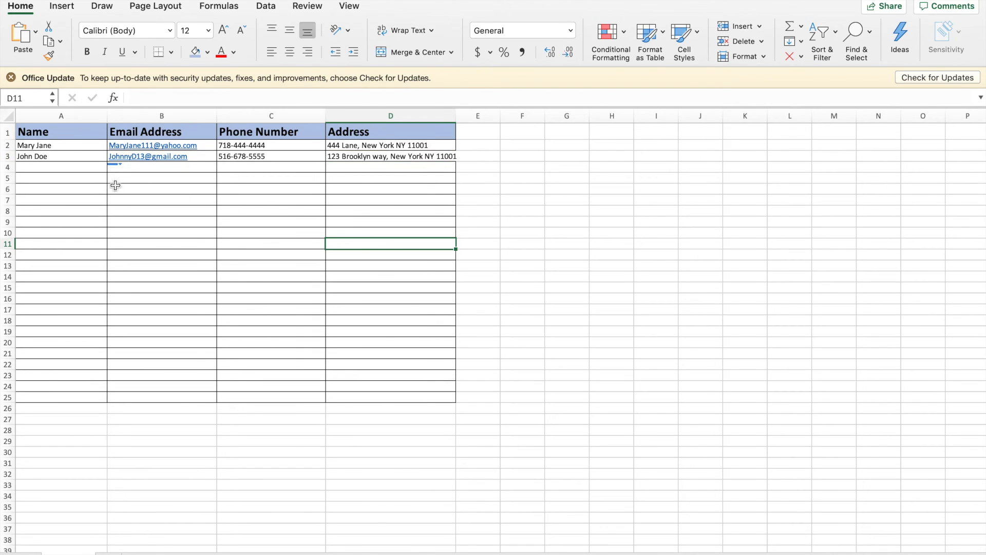
# Add a KEY label in column K and fill the Blue and Green reason cells dark blue and green
pyautogui.doubleClick(793, 134)
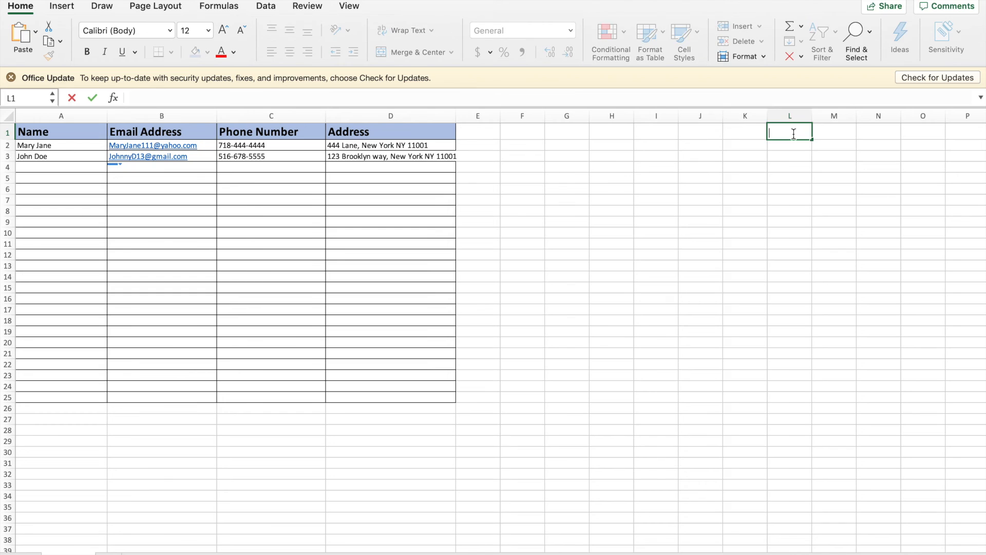
pyautogui.write('KEY')
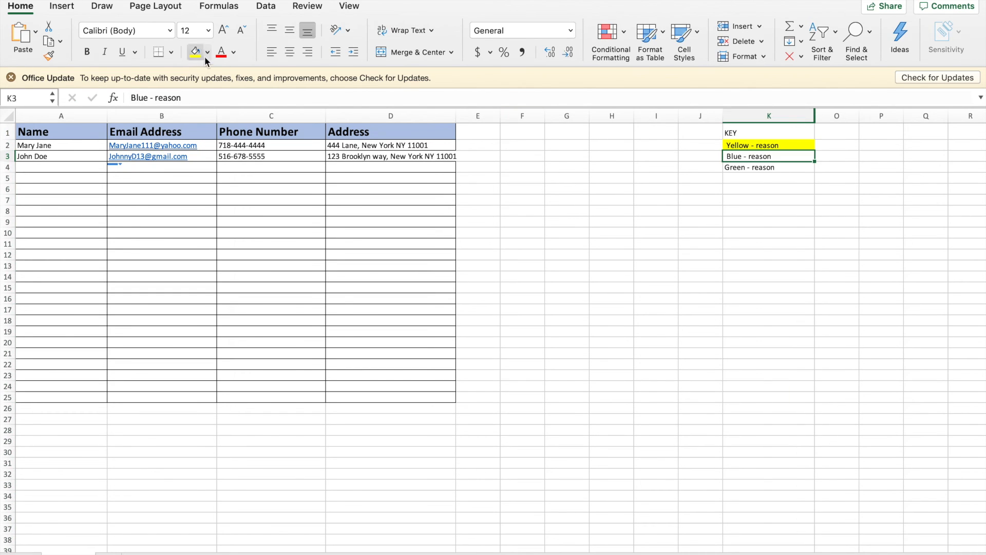
pyautogui.click(208, 51)
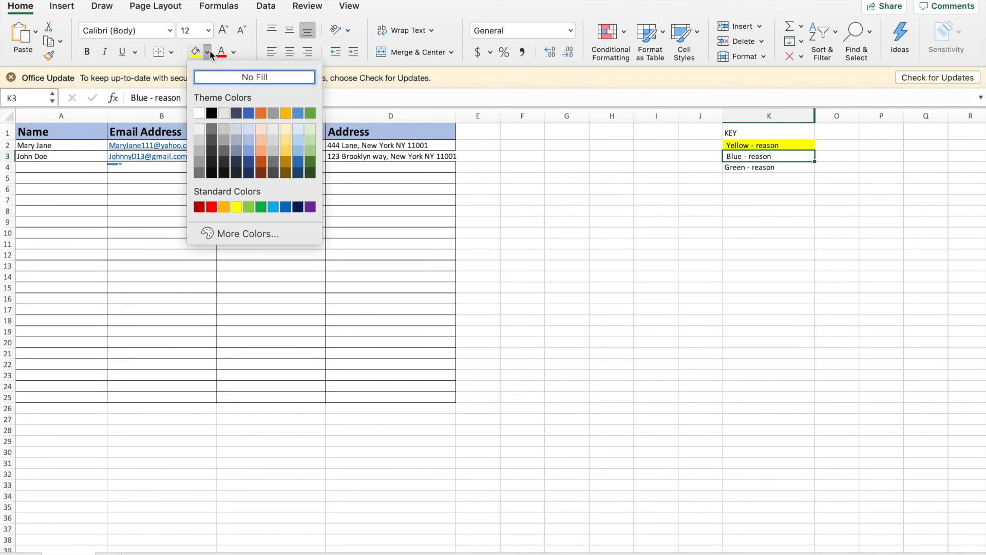
pyautogui.click(251, 162)
pyautogui.click(745, 169)
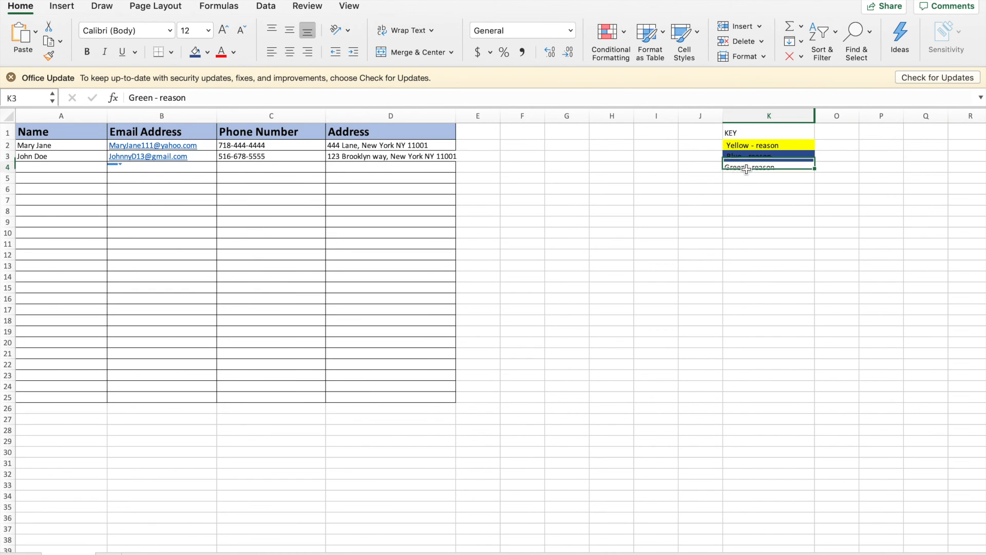
pyautogui.click(208, 51)
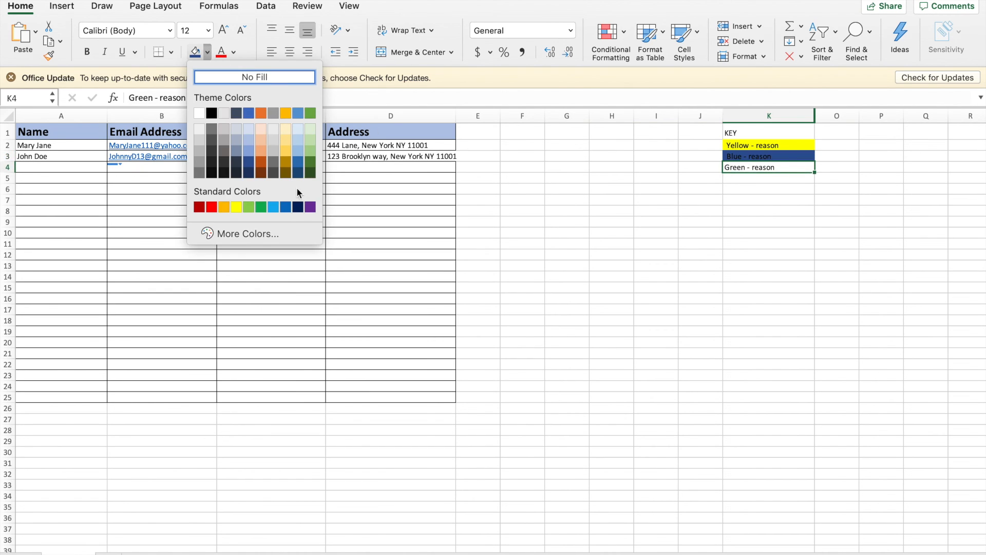
pyautogui.click(252, 205)
pyautogui.click(671, 183)
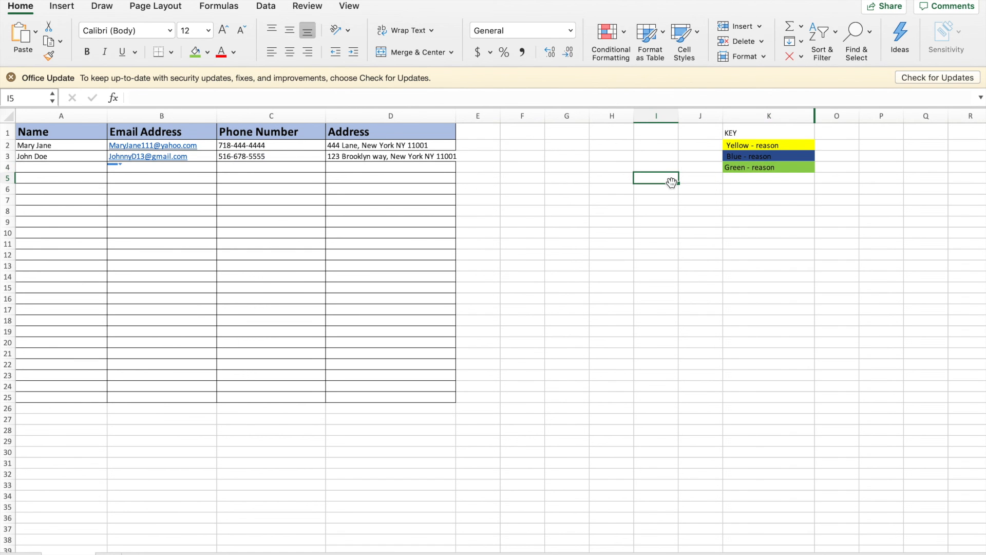